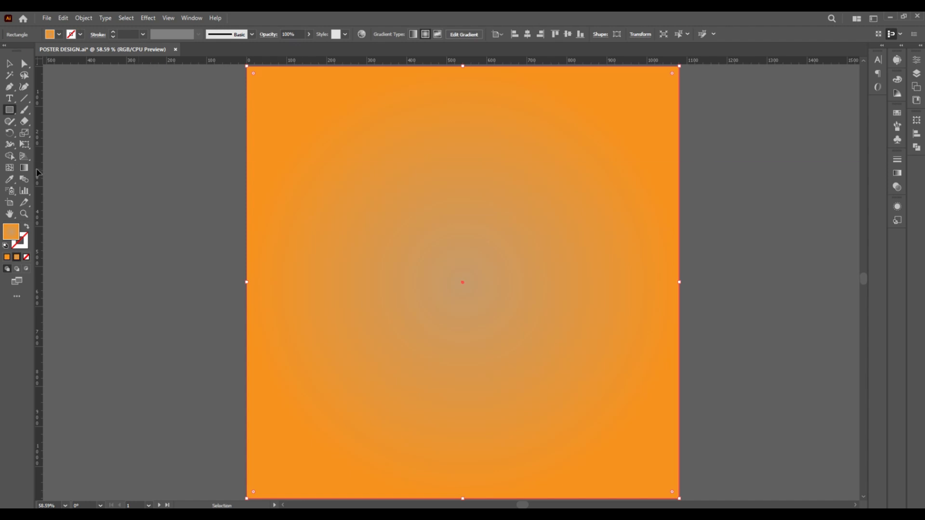
Check the colours of the inner and outer stops of the background's radial gradient
left_click(24, 168)
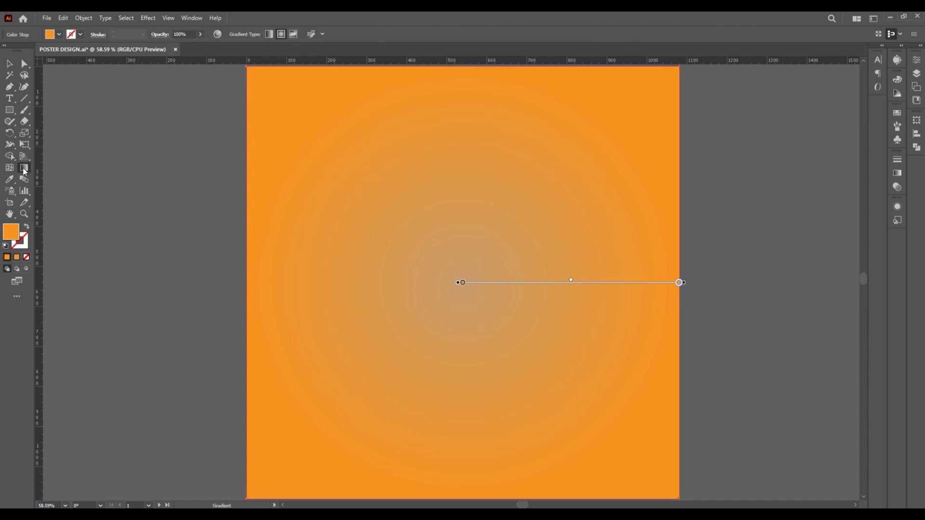
left_click(898, 174)
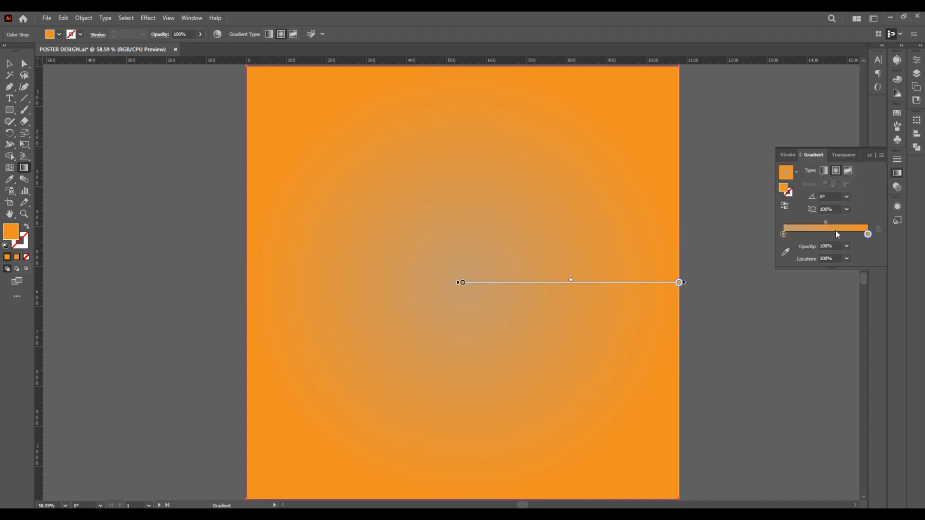
double_click(784, 234)
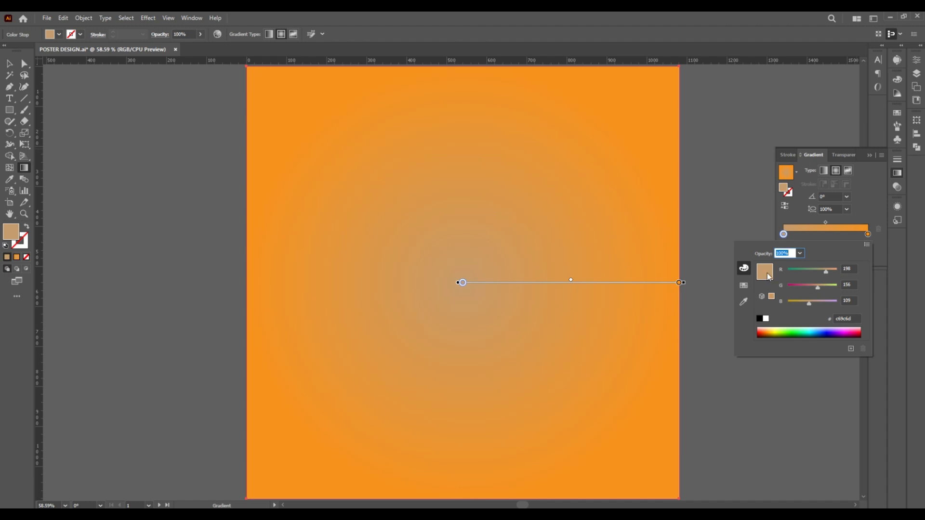
double_click(867, 234)
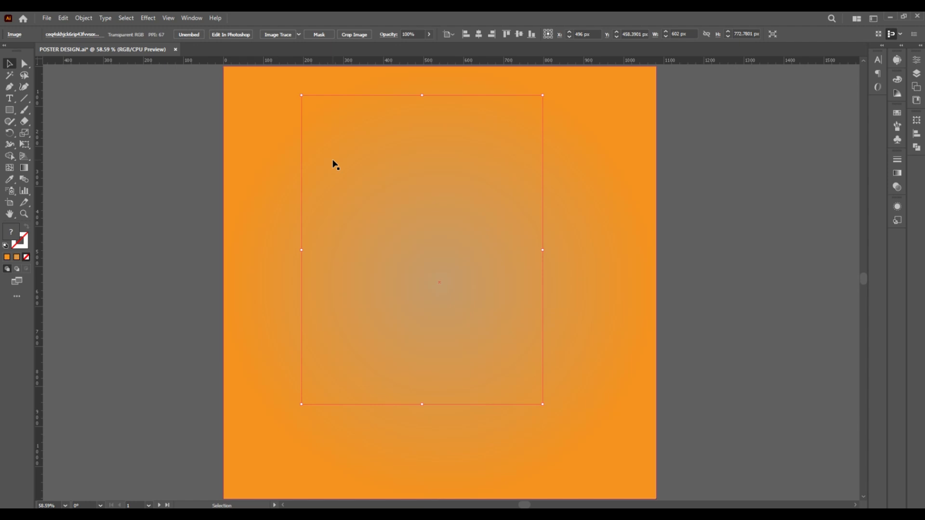
Add the runner photo to the poster at about X 496, Y 540 px and put a copy beyond the artboard's right edge
key("ctrl")
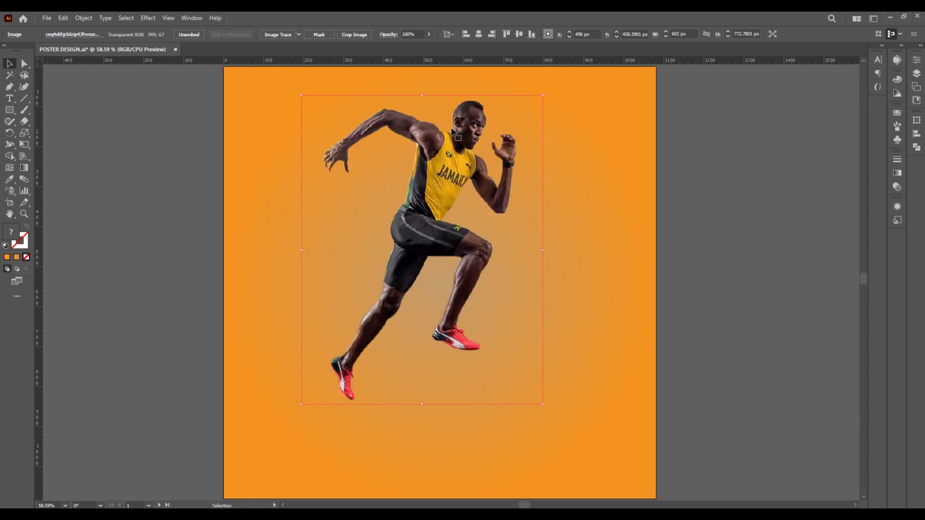
left_click_drag(444, 163, 444, 195)
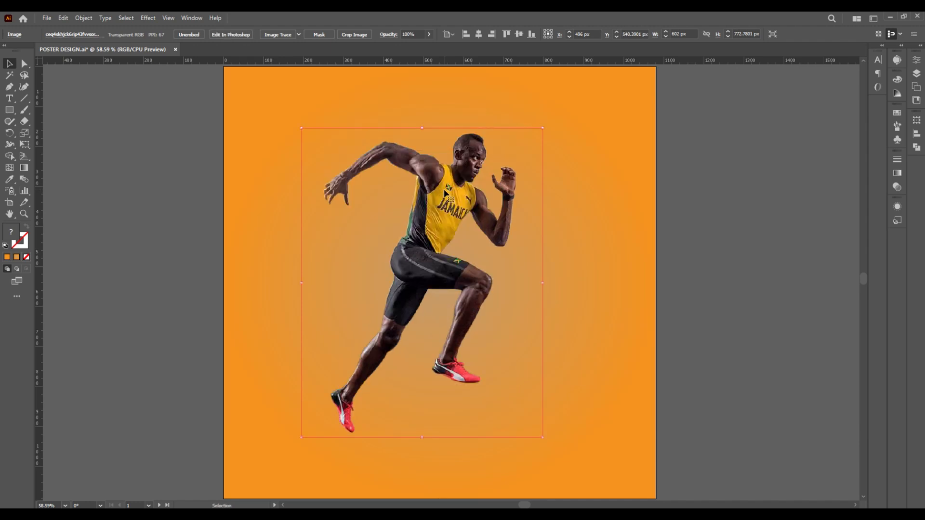
left_click_drag(444, 193, 745, 182)
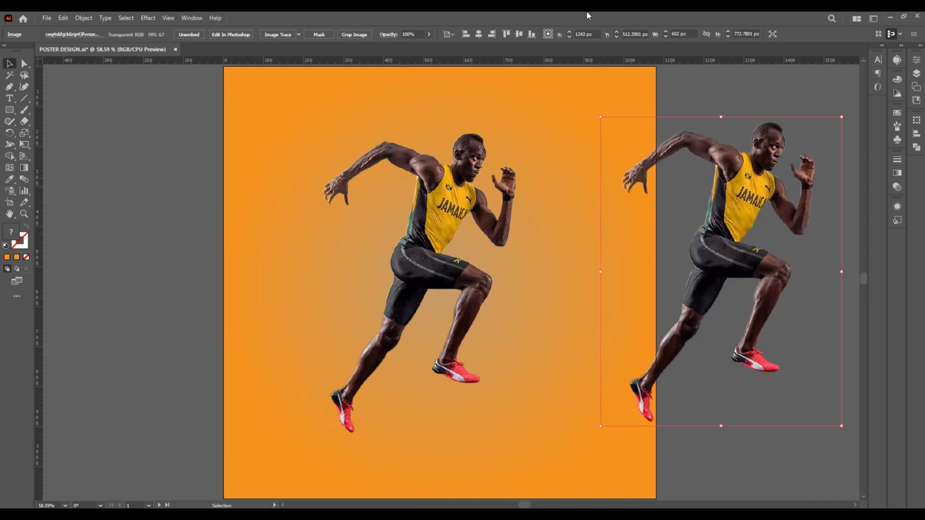
Draw a white 230 × 801 px rectangle over the runner's front half, with its left edge cutting through the torso
left_click(10, 110)
mouse_move(440, 101)
left_mouse_down()
mouse_move(477, 398)
mouse_move(532, 421)
left_mouse_up()
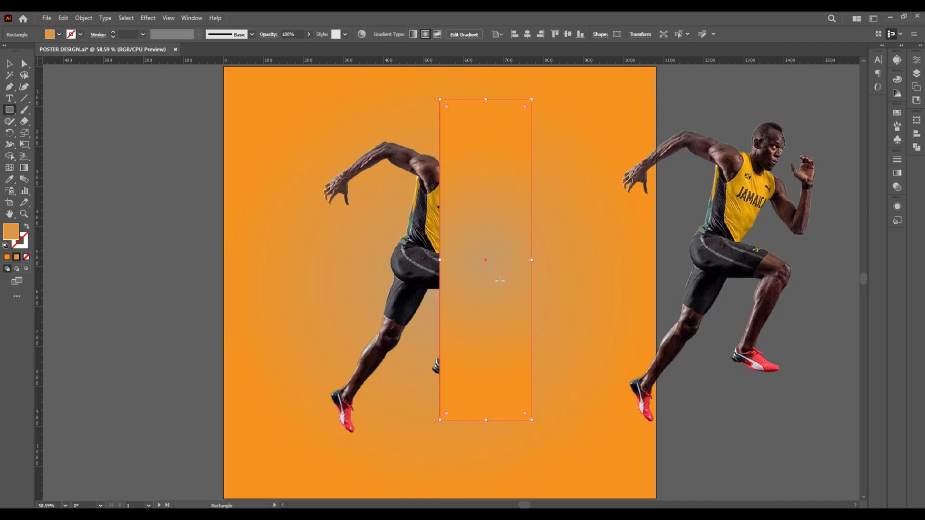
left_click(50, 34)
left_click(20, 50)
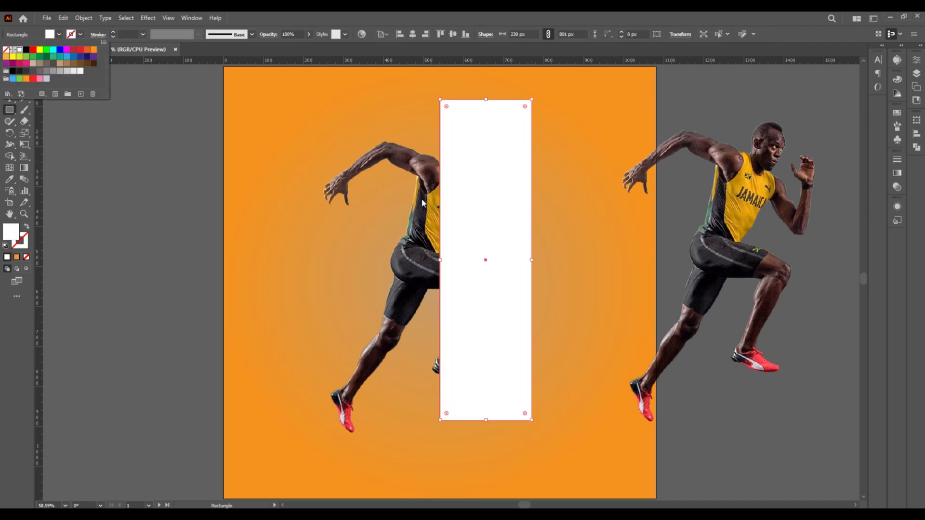
key("v")
left_click(424, 204)
left_click_drag(478, 232, 464, 232)
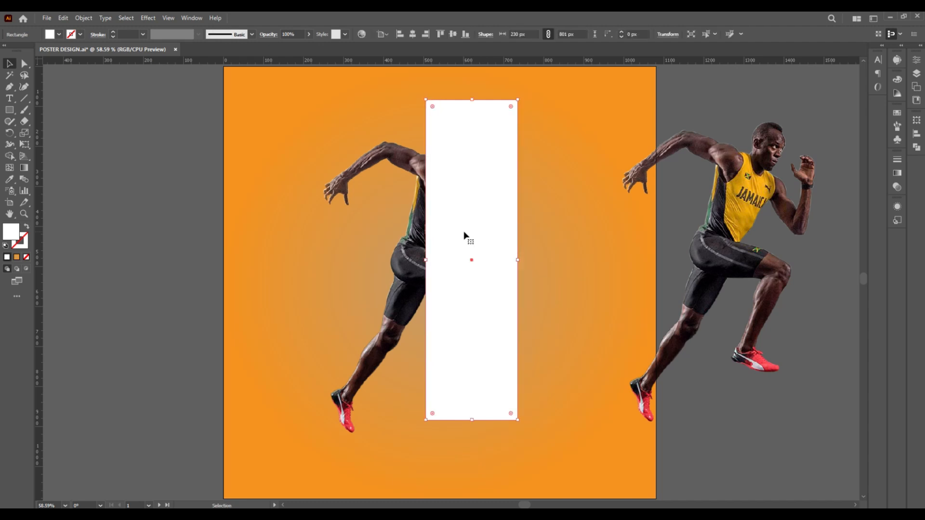
Make a clipping mask from the white rectangle and the runner on the artboard
left_click(396, 160, "shift")
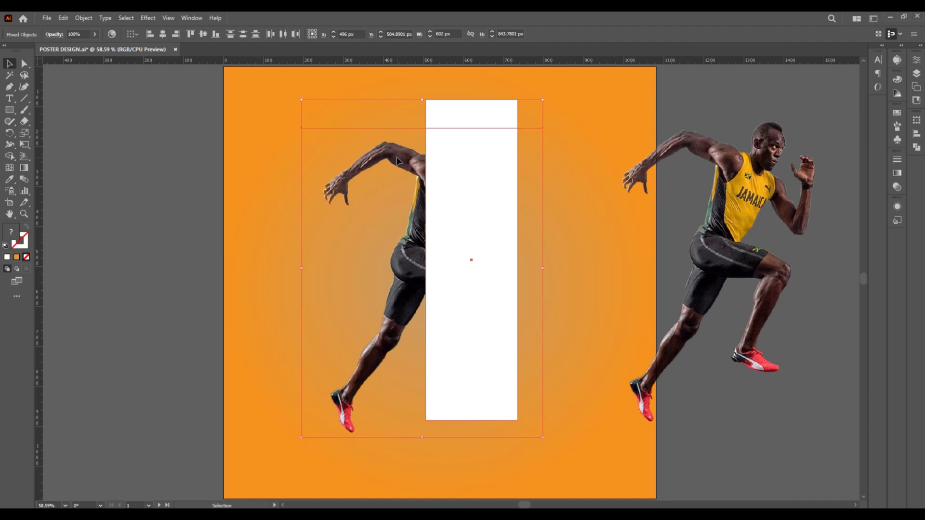
right_click(440, 164)
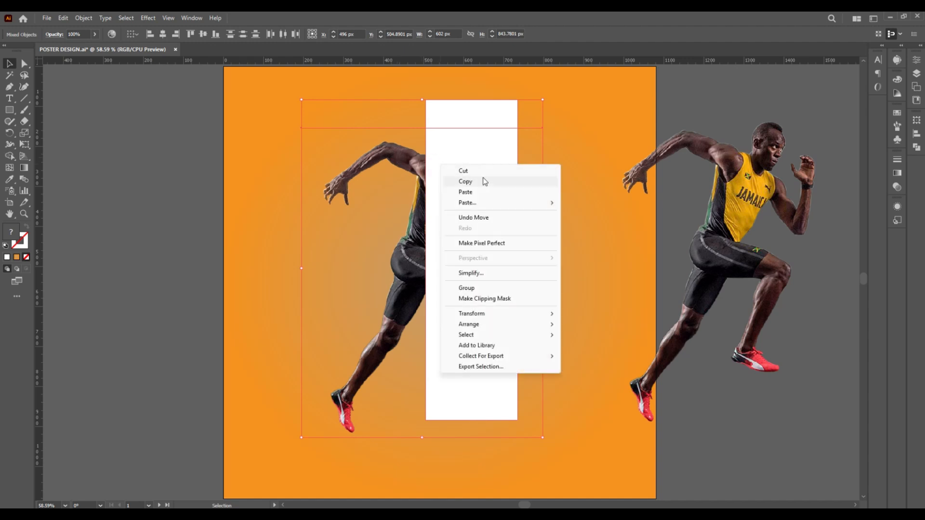
left_click(485, 299)
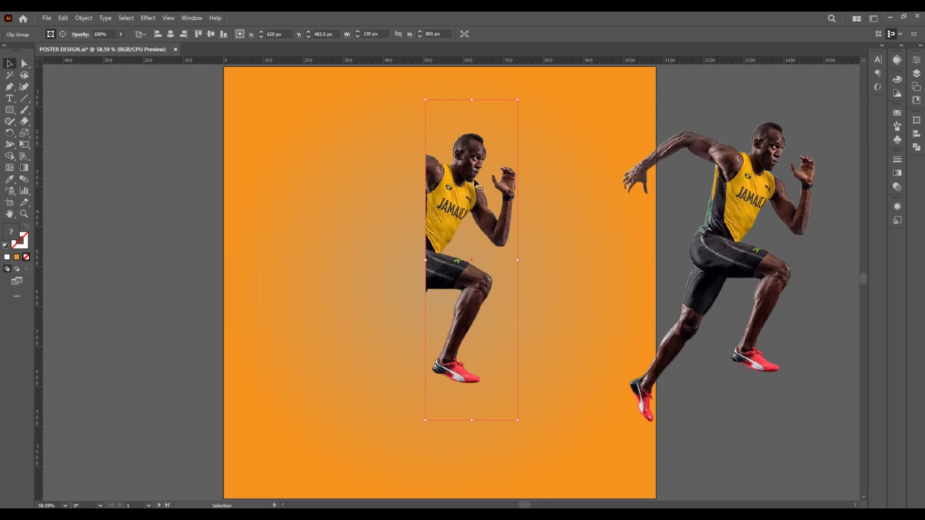
Paste the vertical PUMA lettering, place it against the clipped runner's back edge, and scale it to about 242 × 776 px
key("ctrl+v")
left_click_drag(317, 407, 319, 223)
left_click_drag(492, 290, 420, 135)
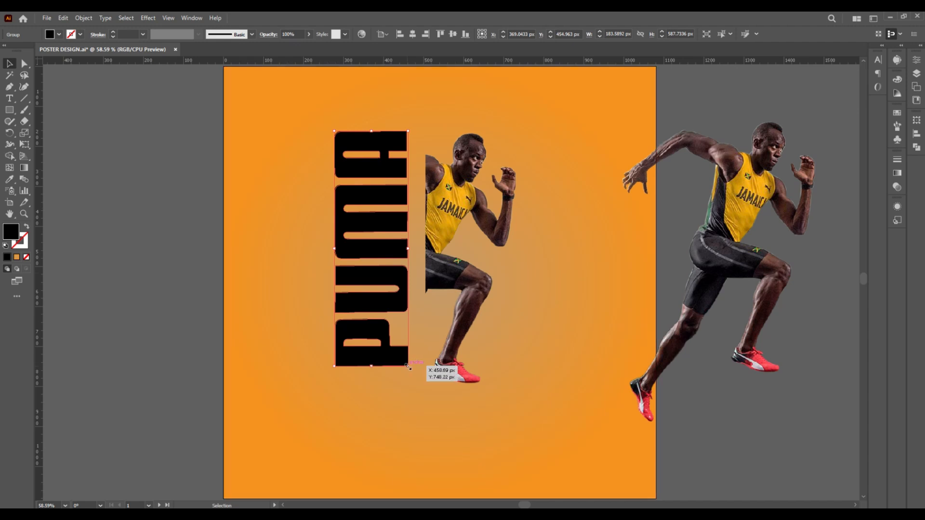
left_click_drag(408, 368, 448, 419)
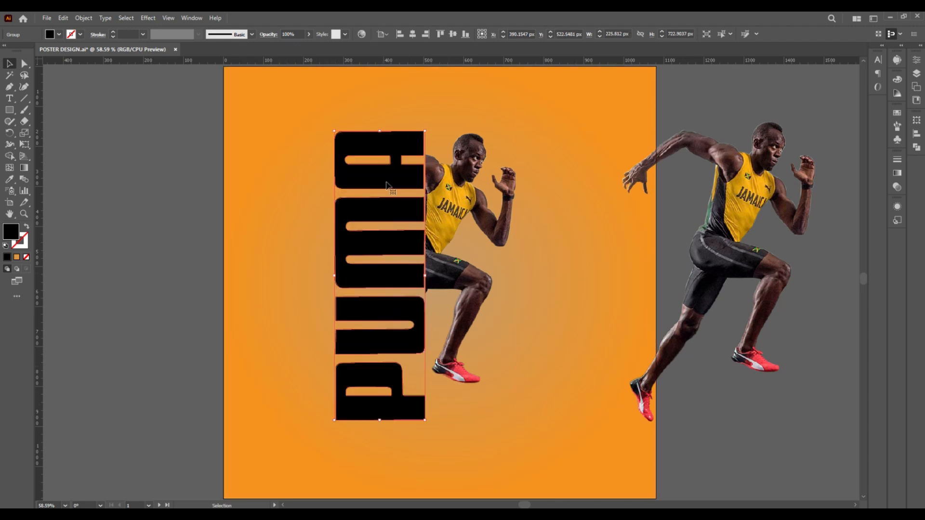
left_click_drag(334, 130, 320, 109)
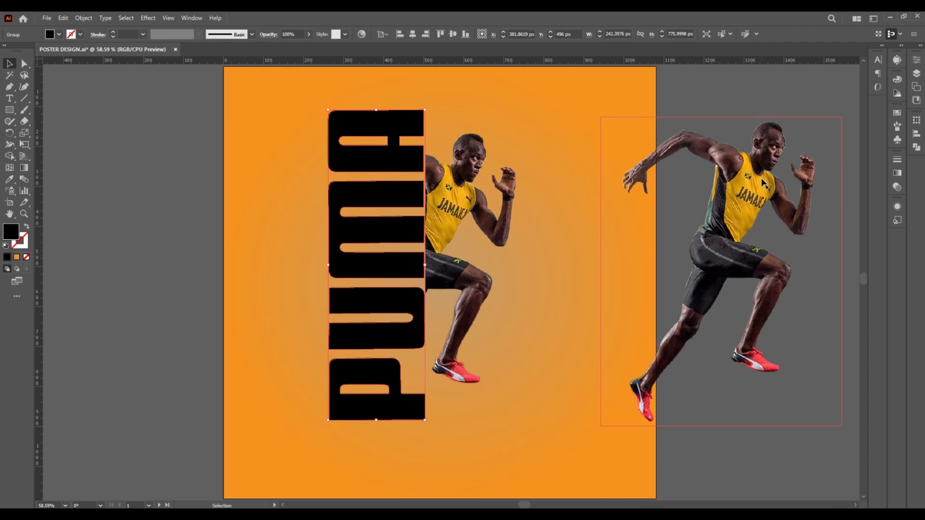
Bring the full runner back onto the artboard behind the PUMA lettering and move the clipped front half off to the right
left_click_drag(764, 184, 721, 212)
left_click(583, 188)
key("ctrl+z")
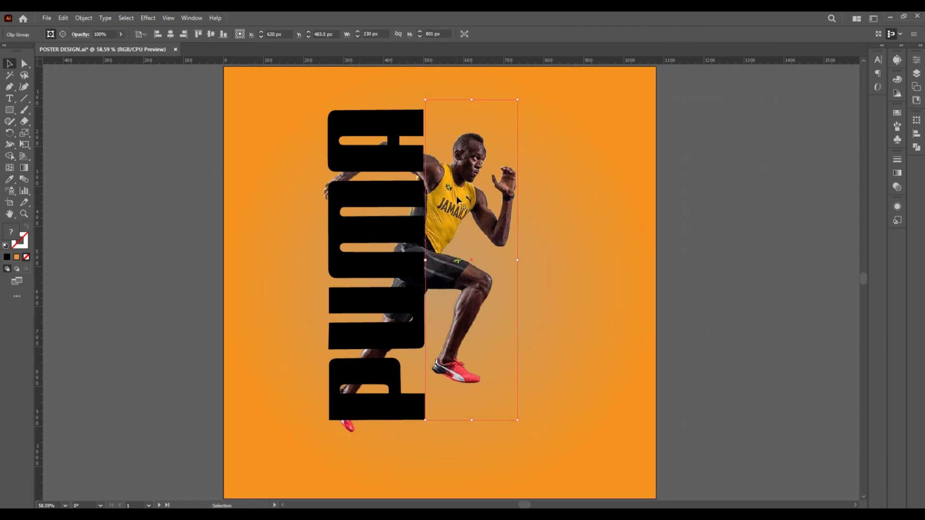
left_click_drag(456, 200, 734, 200)
Nudge the PUMA lettering 10 px left and about 34 px down over the runner's trailing half
left_click(417, 193)
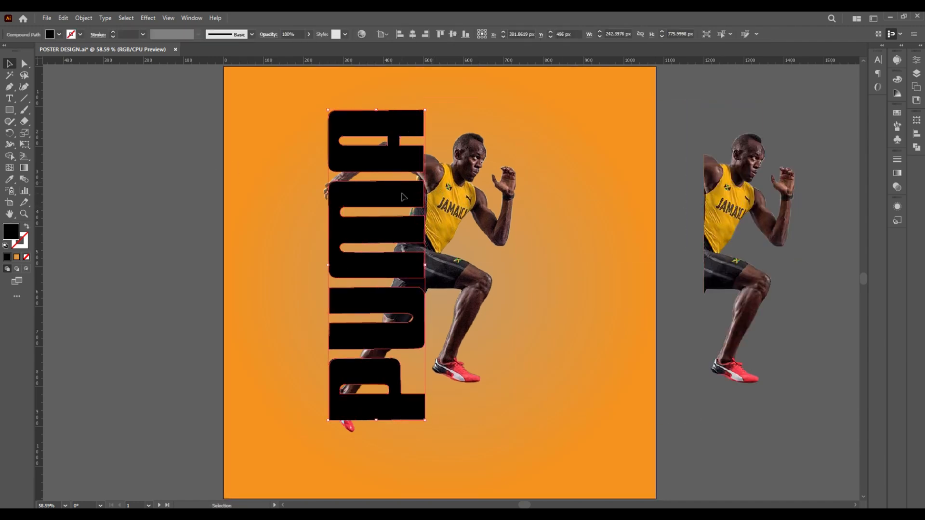
key("Left")
key("Left")
key("Left")
key("Left")
key("Left")
key("Left")
key("Left")
key("Left")
key("Left")
key("Left")
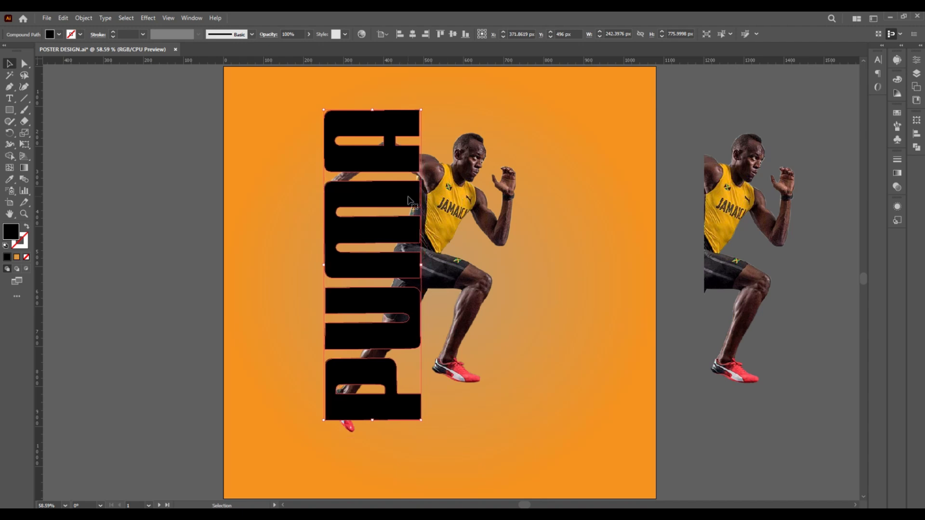
key("Down")
key("Down")
key("Down")
key("Down")
key("Down")
key("Down")
key("Down")
key("Down")
key("Down")
key("Down")
key("Down")
key("Down")
key("Down")
key("Down")
key("Down")
key("Down")
key("Down")
key("Down")
key("Down")
key("Down")
key("Down")
key("Down")
key("Down")
key("Down")
key("Down")
key("Down")
key("Down")
key("Down")
key("Down")
key("Down")
key("Down")
key("Down")
left_click(434, 200, "shift")
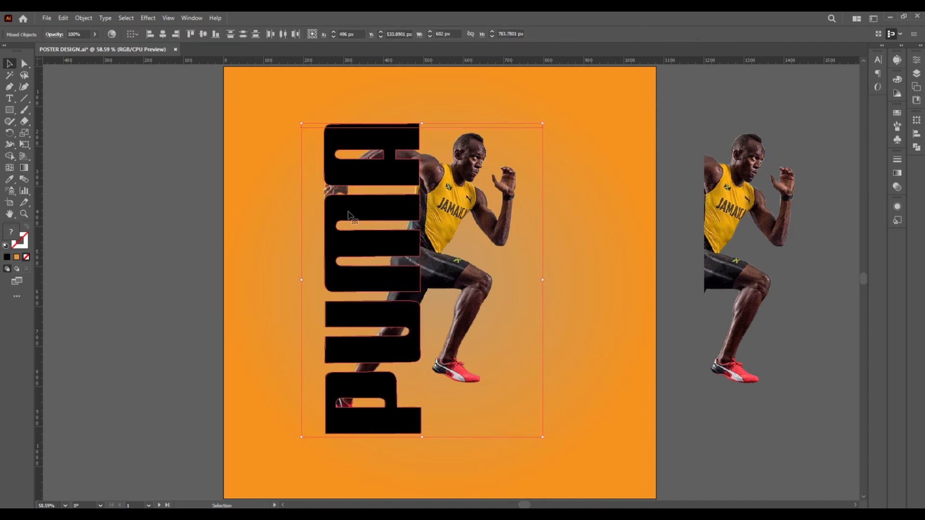
right_click(349, 213)
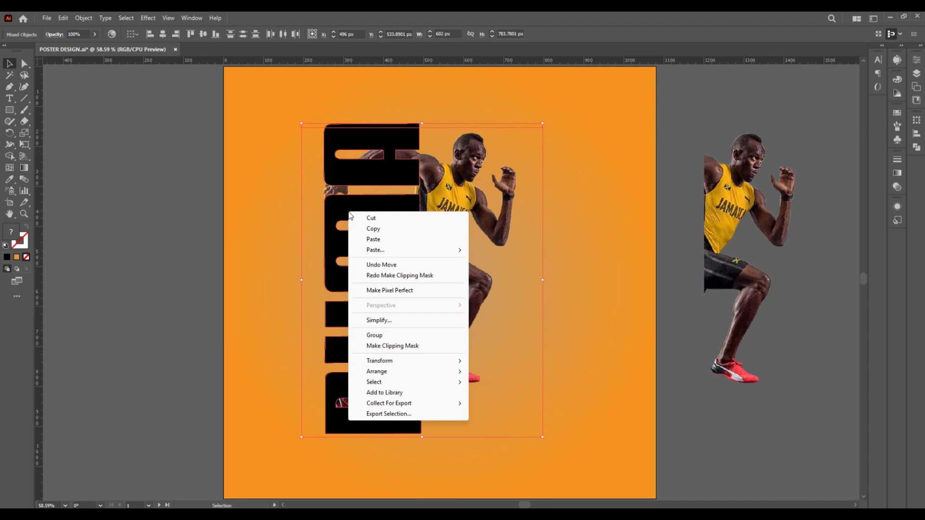
left_click(370, 155)
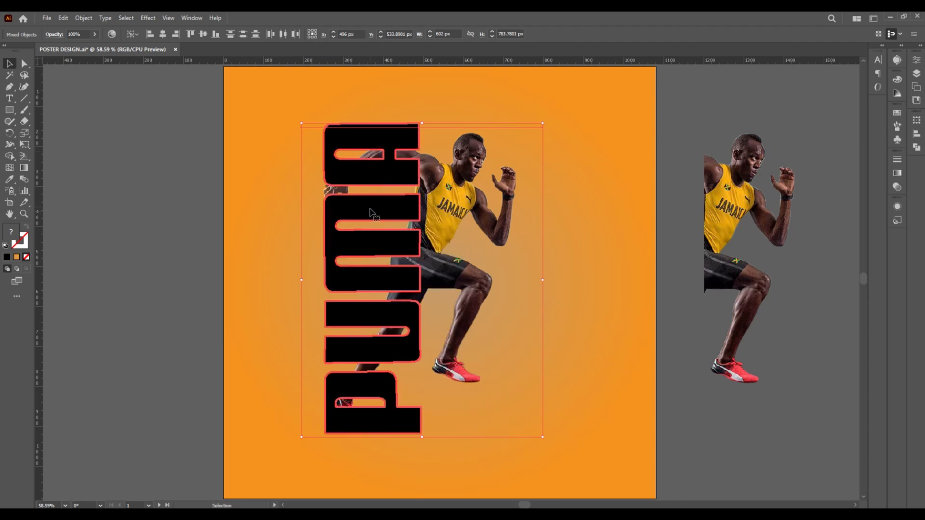
Place a copy of the PUMA lettering left of the artboard
left_click(341, 215)
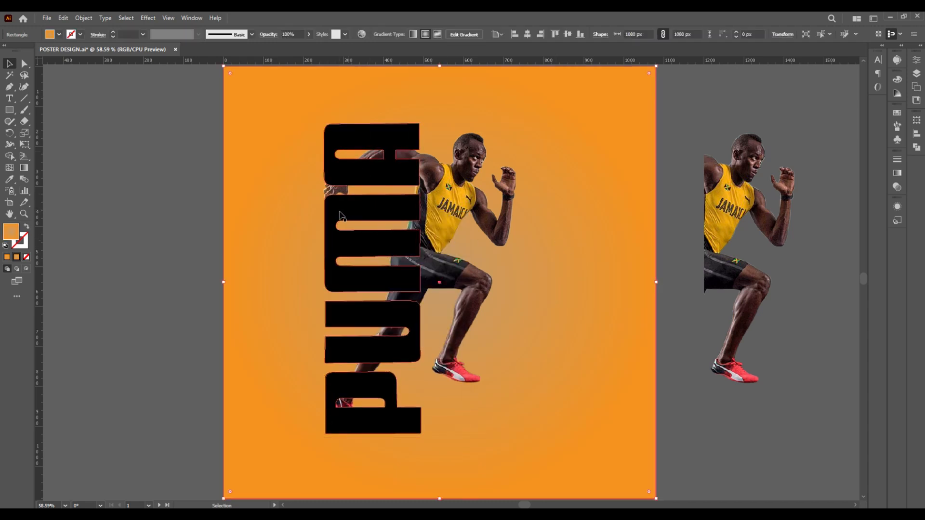
left_click_drag(341, 216, 136, 211)
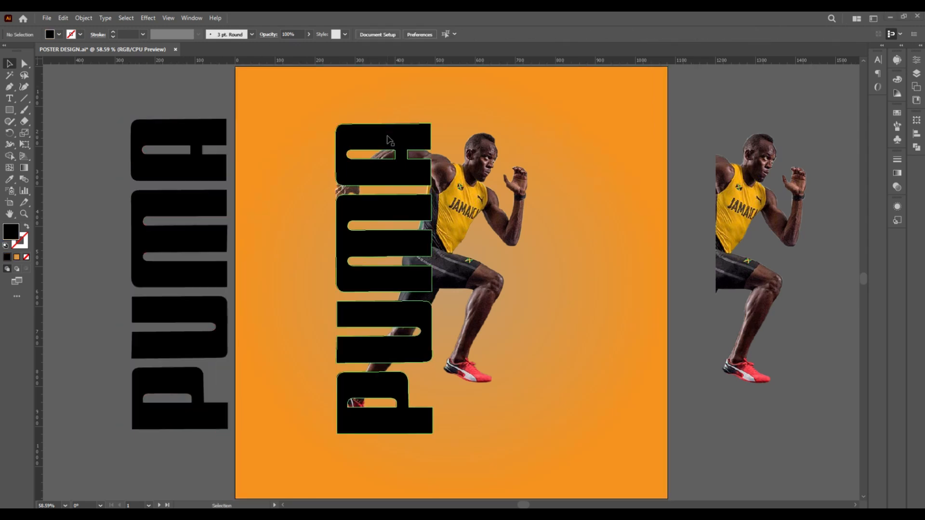
Clip the full runner to the PUMA lettering on the artboard and move the clipped front half back against it
left_click(386, 133)
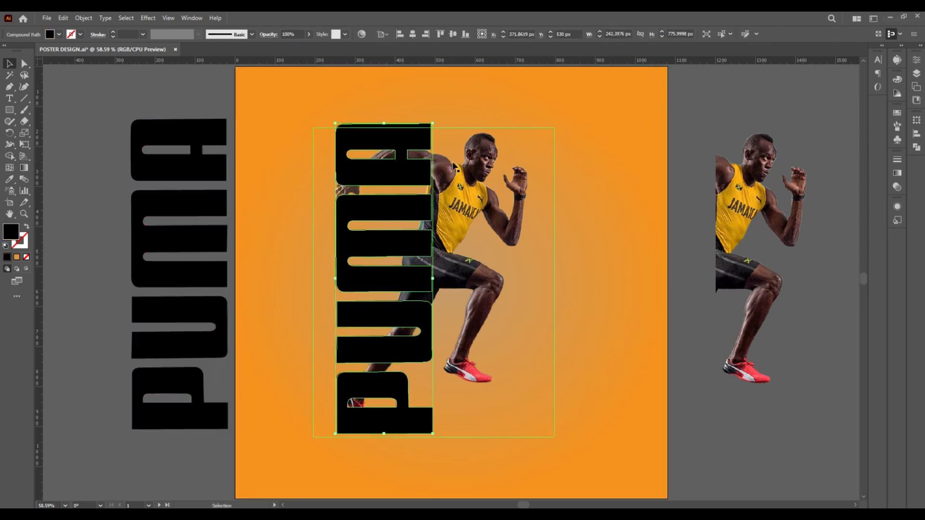
left_click(473, 186, "shift")
left_click(473, 187, "shift")
right_click(473, 188)
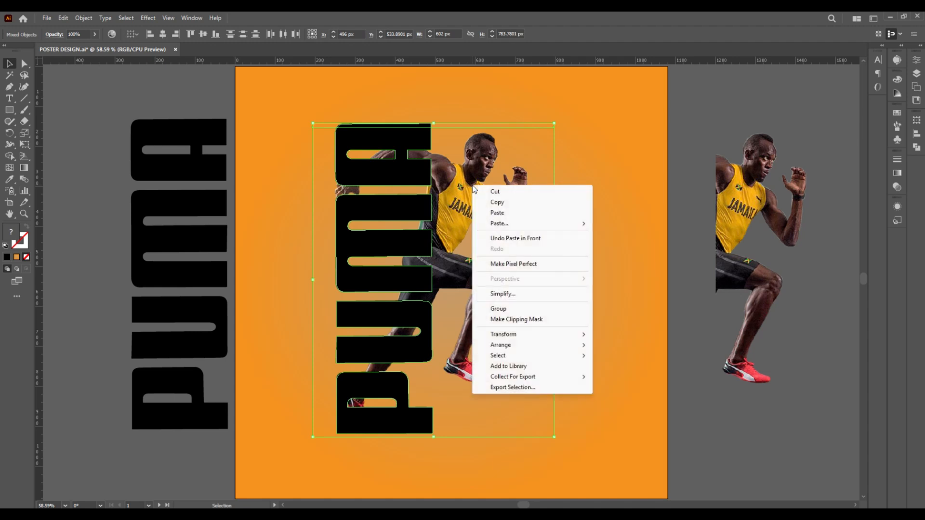
left_click(498, 320)
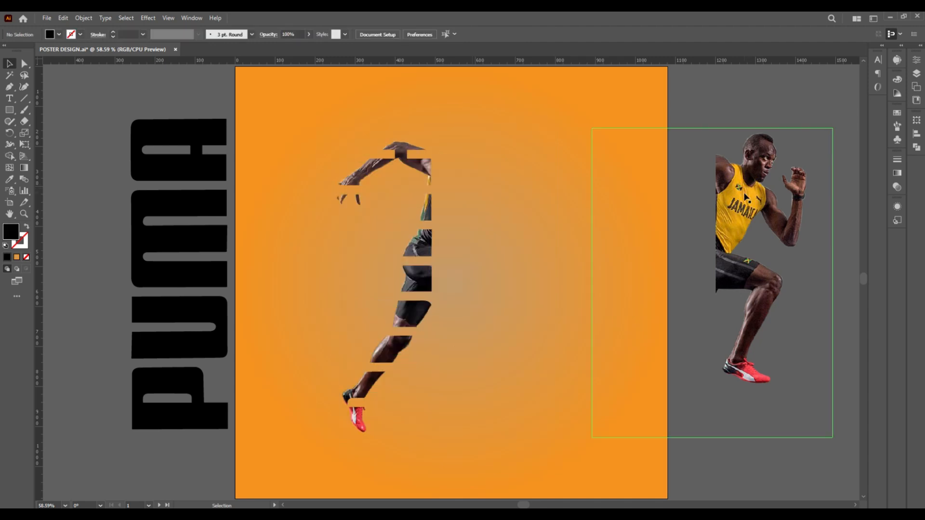
left_click_drag(741, 195, 461, 195)
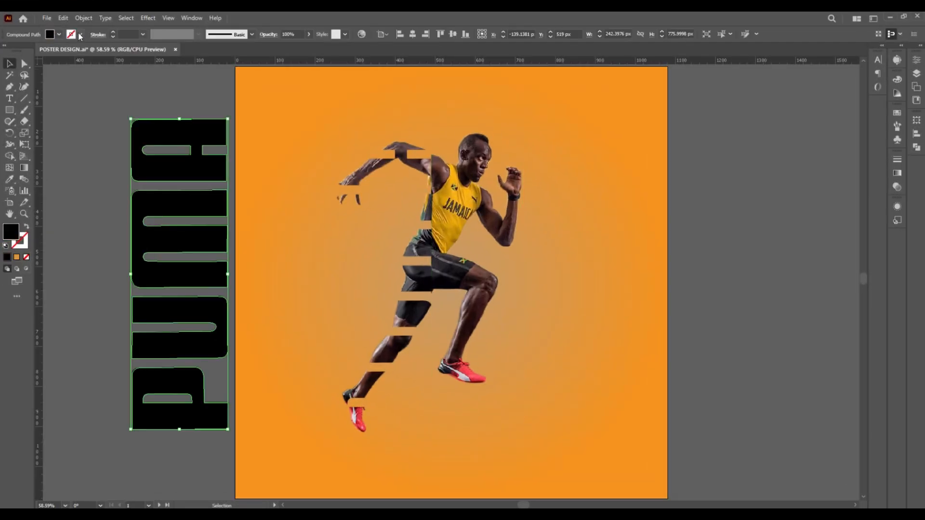
Give the PUMA copy beside the artboard a 3 pt black stroke and no fill
left_click(80, 36)
left_click(26, 52)
left_click(59, 34)
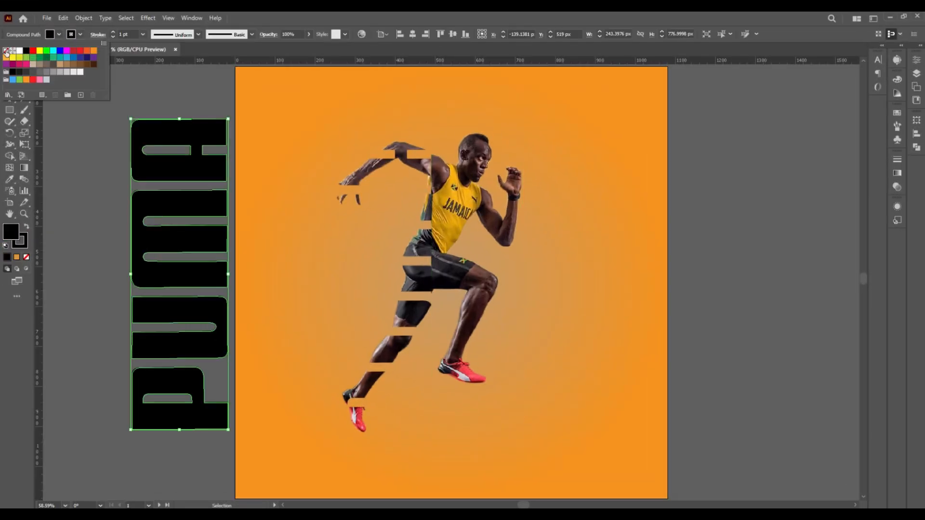
left_click(6, 52)
left_click(143, 35)
left_click(136, 92)
left_click(104, 111)
Position the outlined PUMA lettering over the letter-clipped part of the runner and duplicate the outline in place
left_click_drag(149, 151, 354, 154)
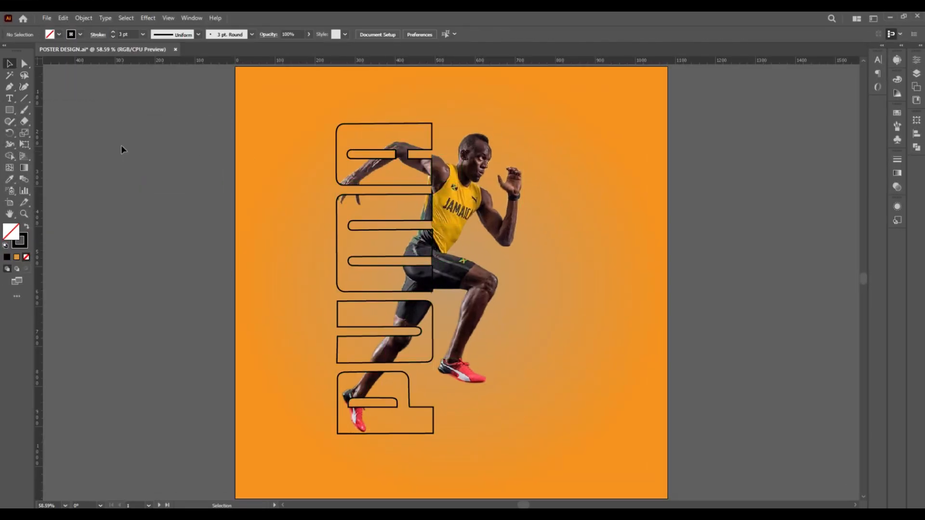
right_click(401, 126)
mouse_move(427, 163)
left_click(597, 165)
Apply a Gaussian Blur to the duplicated PUMA outline and repeat the effect on the letter-clipped part of the runner
left_click(148, 18)
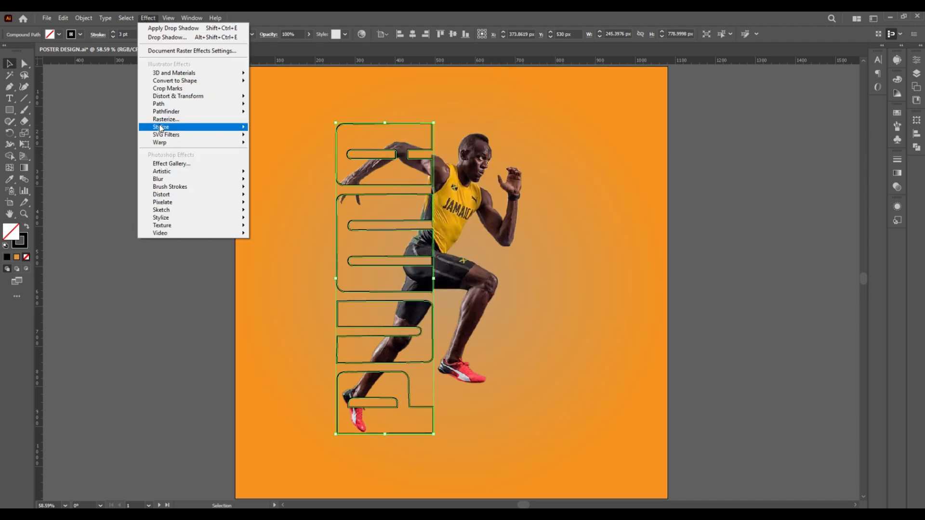
mouse_move(202, 178)
left_click(279, 182)
left_click(415, 170)
left_click(417, 275)
key("ctrl+shift+e")
Move the complete runner and PUMA composition toward the artboard's left edge and enlarge it to nearly fill the height
left_click_drag(314, 108, 572, 457)
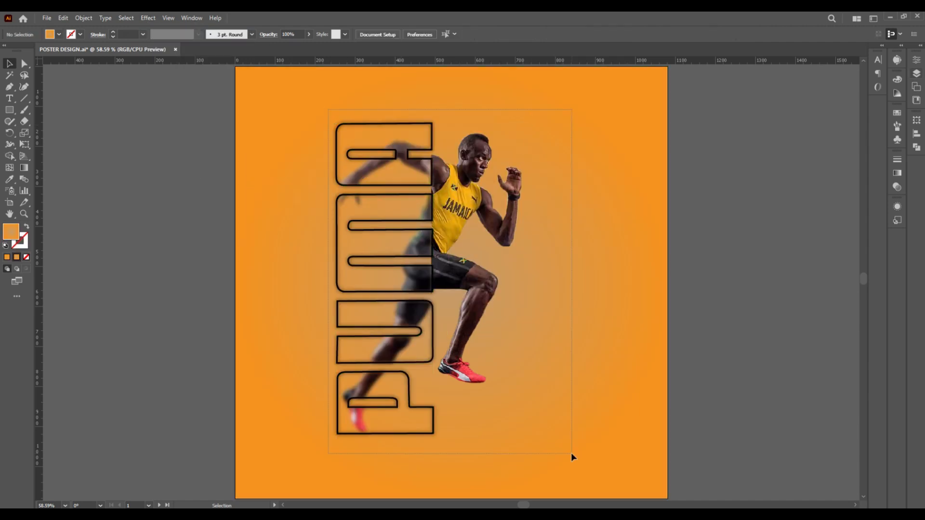
left_click_drag(441, 270, 364, 270)
left_click_drag(448, 450, 466, 424)
left_click(541, 233)
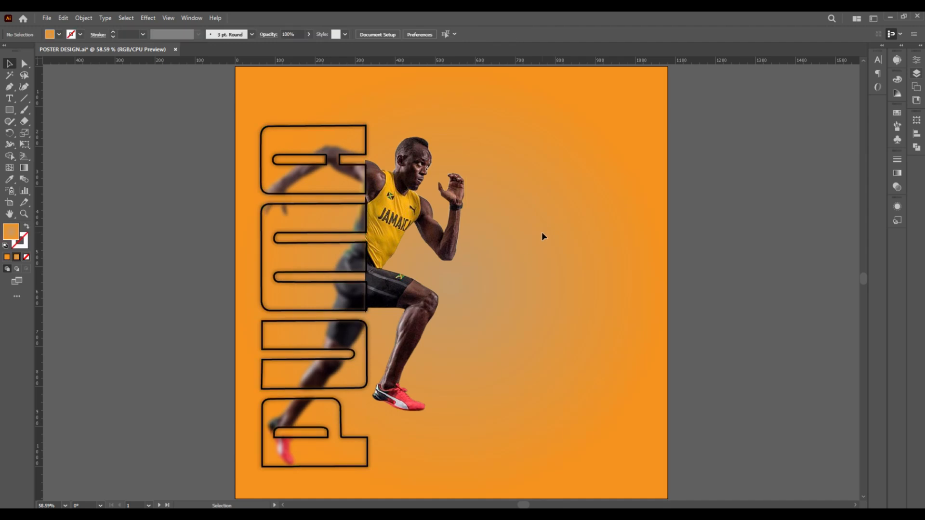
Paste the pair of red shoes and position and scale them in the artboard's lower right area
key("ctrl+v")
left_click_drag(590, 194, 546, 223)
left_click_drag(471, 268, 572, 381)
Add the headline text BOLT in Oswald SemiBold above the runner
key("t")
left_click(374, 90)
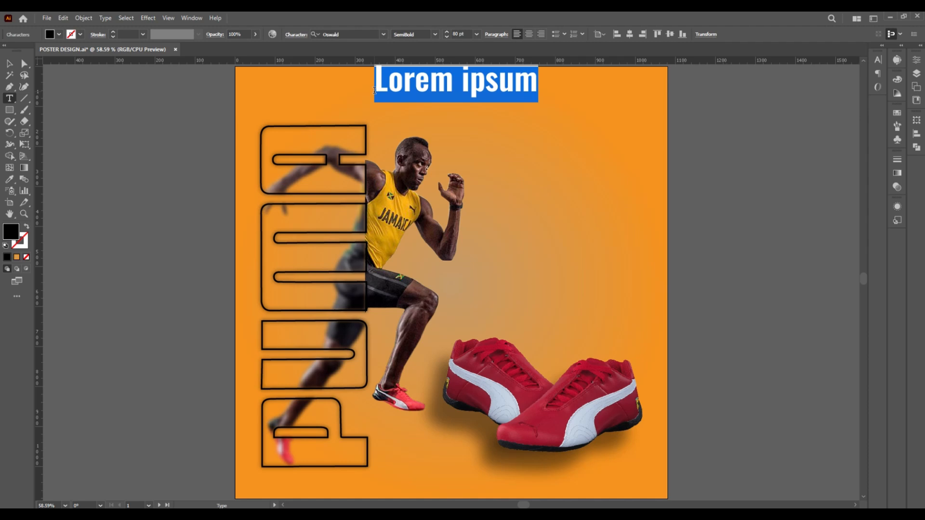
type("BOLT")
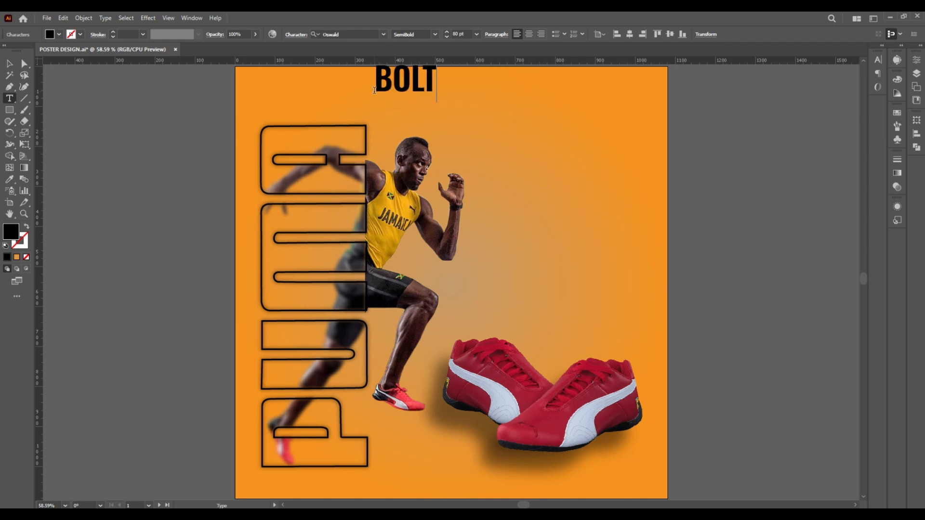
key("Escape")
Enlarge the BOLT headline, color it dark red and place it behind the runner near the artboard's upper edge
left_click_drag(406, 85, 626, 224)
left_click(878, 59)
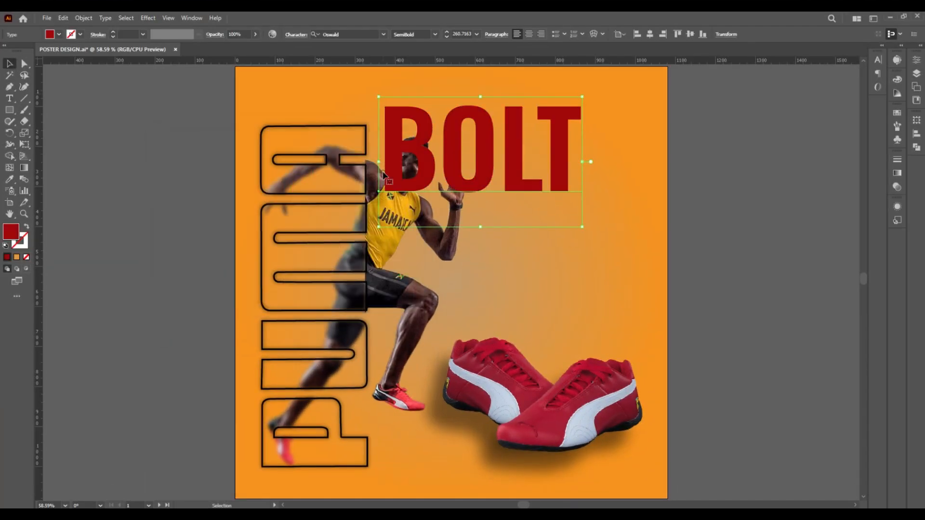
left_click_drag(585, 227, 620, 247)
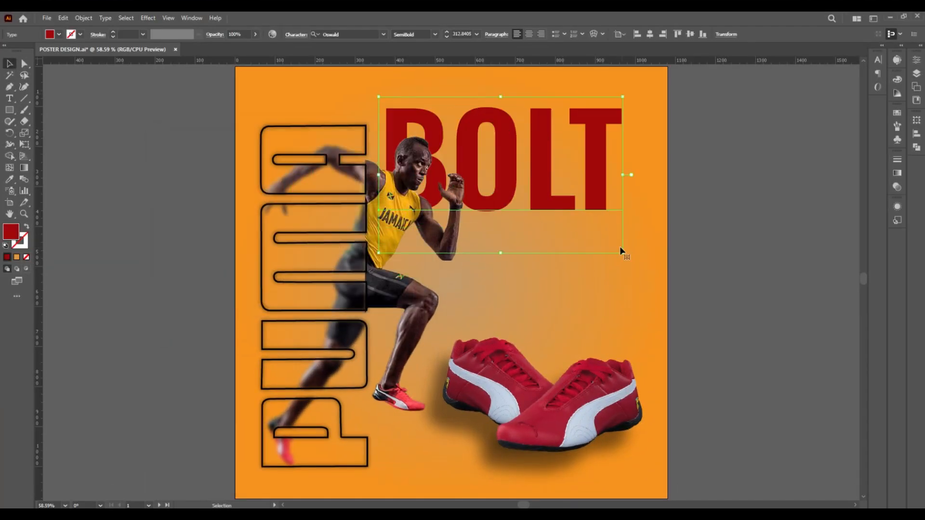
mouse_move(501, 205)
left_mouse_down()
mouse_move(493, 188)
mouse_move(501, 164)
left_mouse_up()
key("Up")
key("Up")
key("Up")
key("Up")
key("Up")
key("Up")
key("Up")
key("Up")
key("Up")
key("Up")
key("Up")
key("Up")
key("Up")
key("Up")
key("Up")
key("Up")
key("Up")
key("Up")
key("Up")
key("Up")
Give the BOLT headline a white 2 pt stroke
left_click(80, 34)
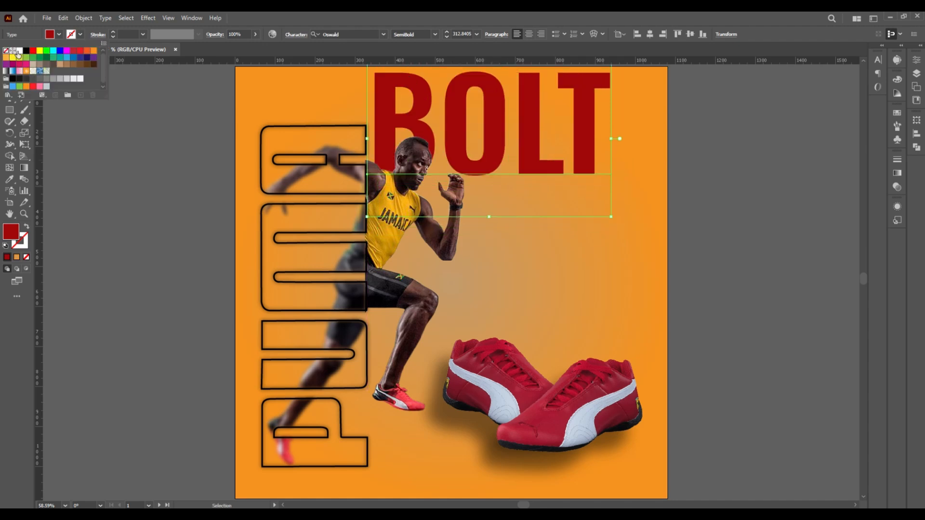
left_click(19, 47)
double_click(120, 35)
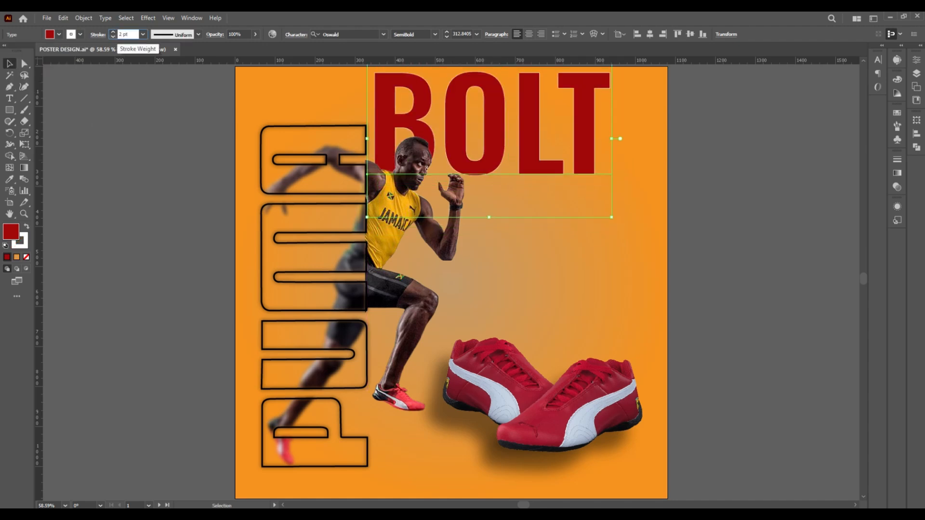
key("Return")
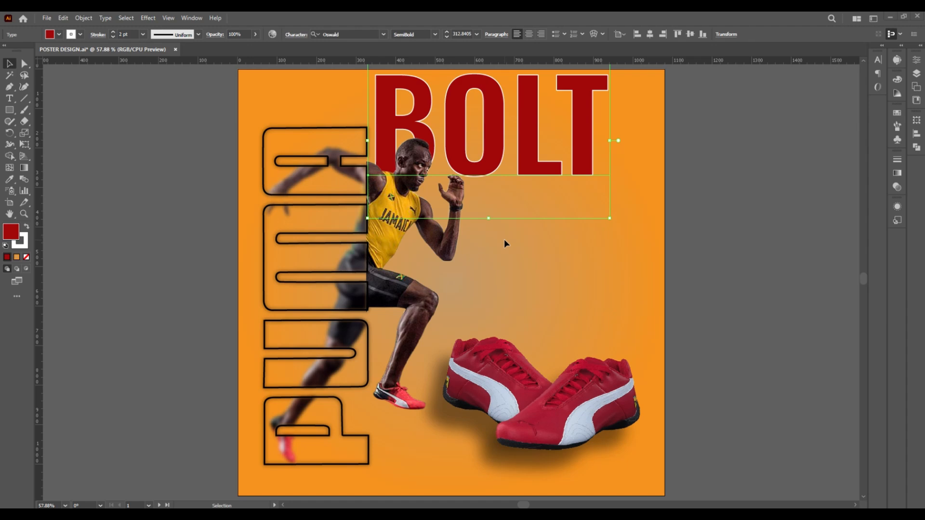
Paste the black leaping cat logo and create a copy of it reflected across the vertical axis
right_click(504, 239)
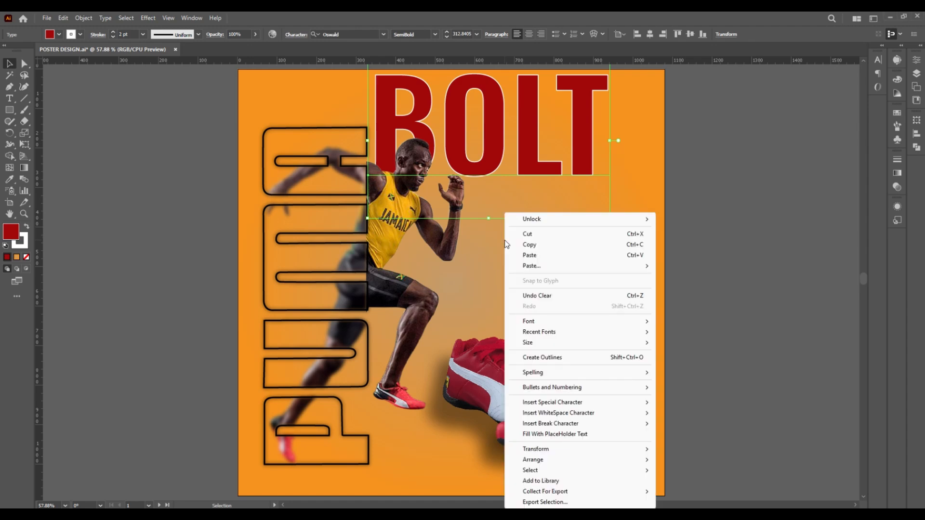
left_click(529, 256)
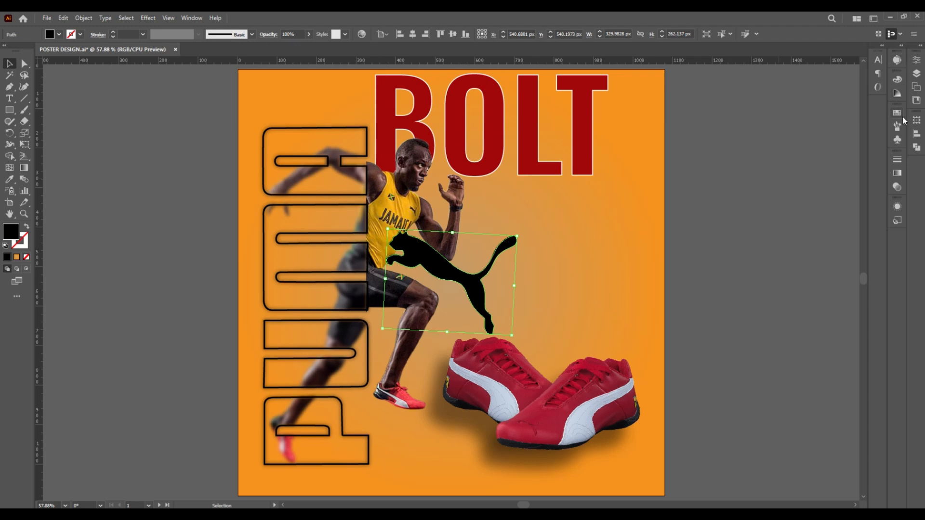
right_click(439, 269)
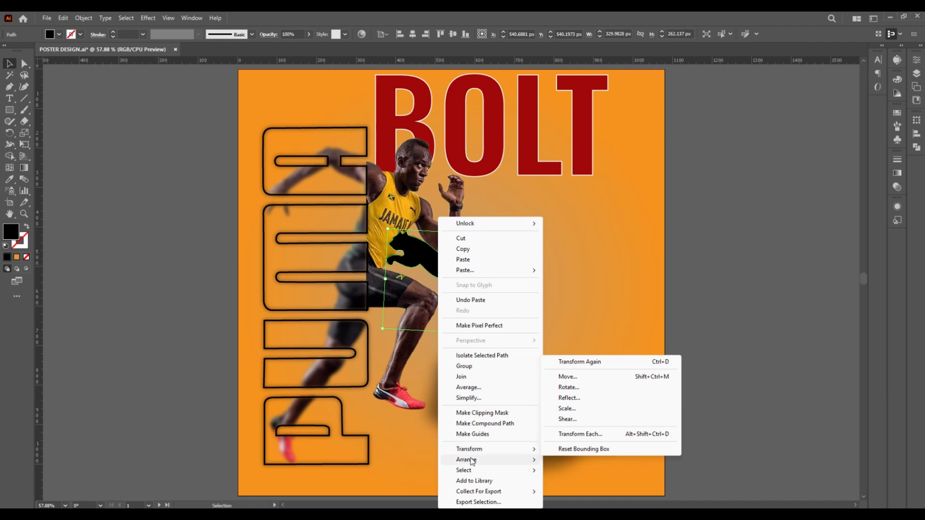
mouse_move(478, 458)
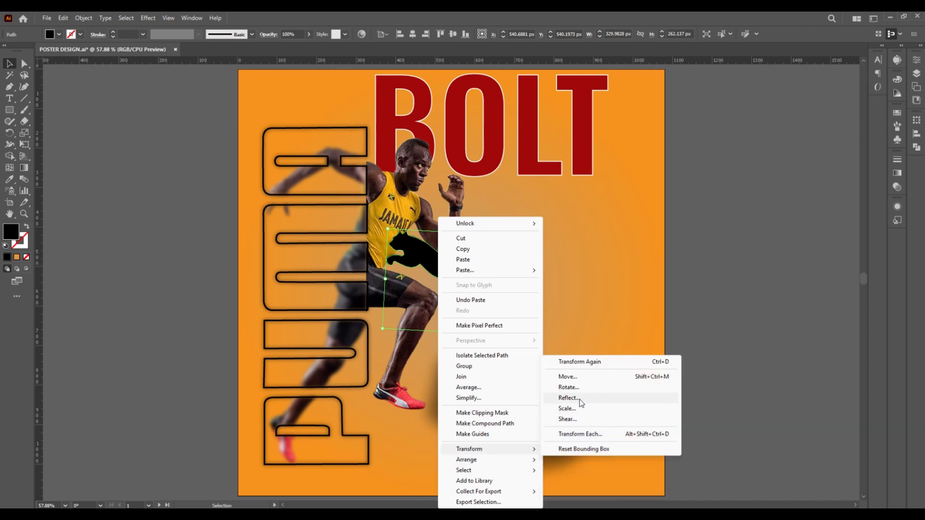
left_click(569, 398)
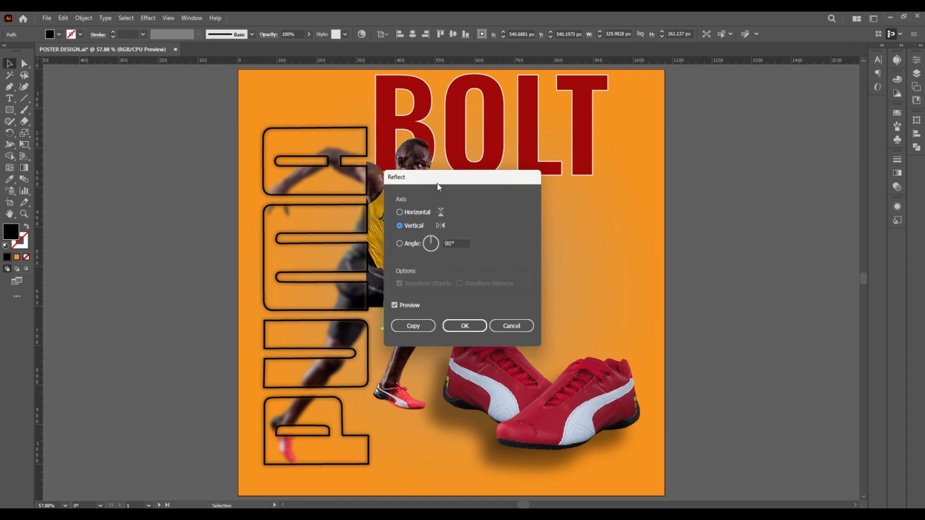
left_click_drag(437, 183, 651, 178)
left_click(627, 321)
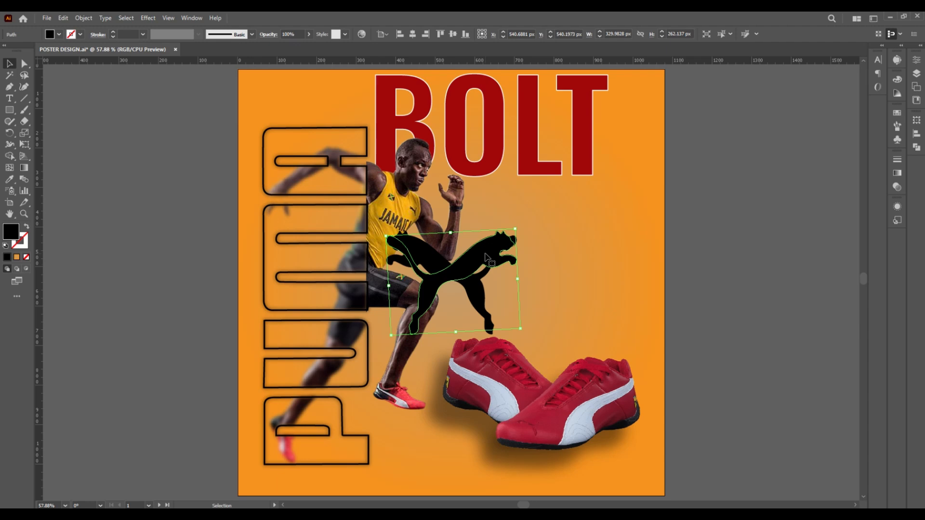
Move the mirrored cat above the shoes and delete the original cat
left_click_drag(486, 257, 598, 236)
left_click(473, 291)
key("Delete")
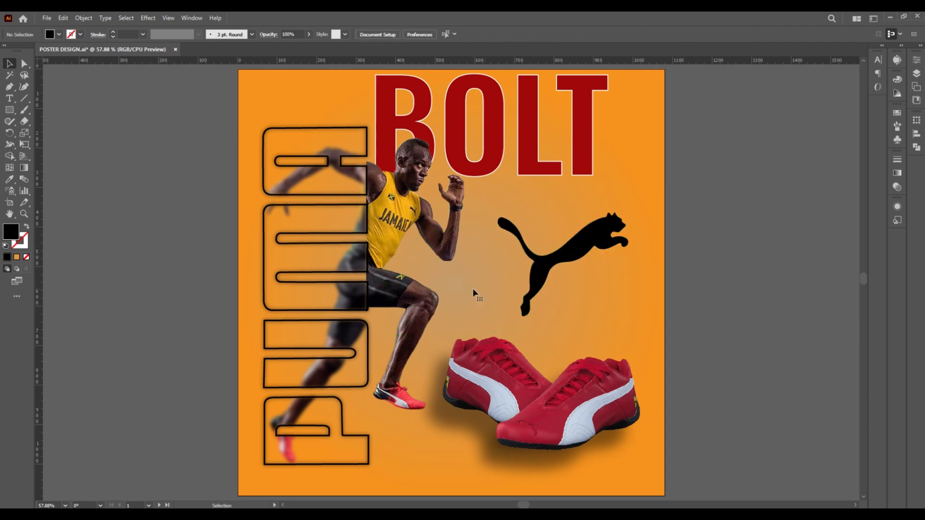
Enlarge the mirrored cat to about 732 px wide and arrange it behind the runner and the shoes
left_click(548, 279)
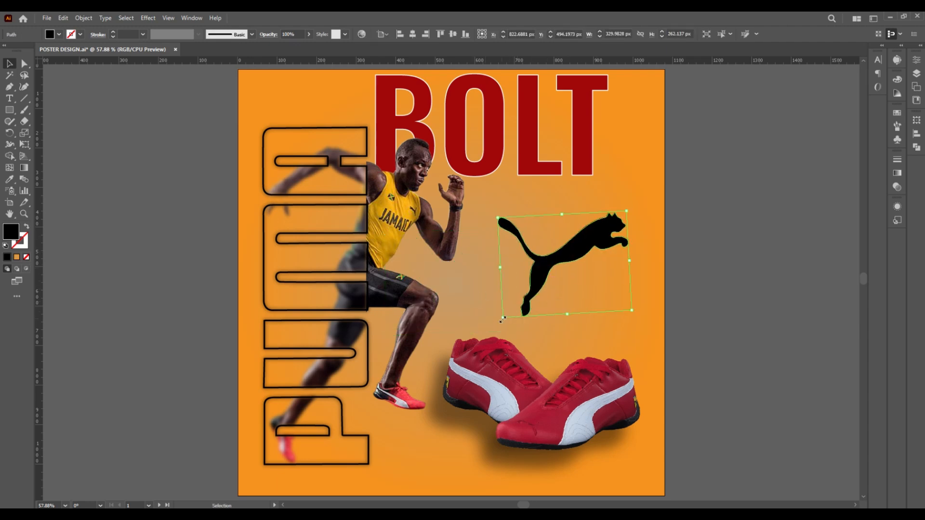
left_click_drag(502, 320, 341, 447)
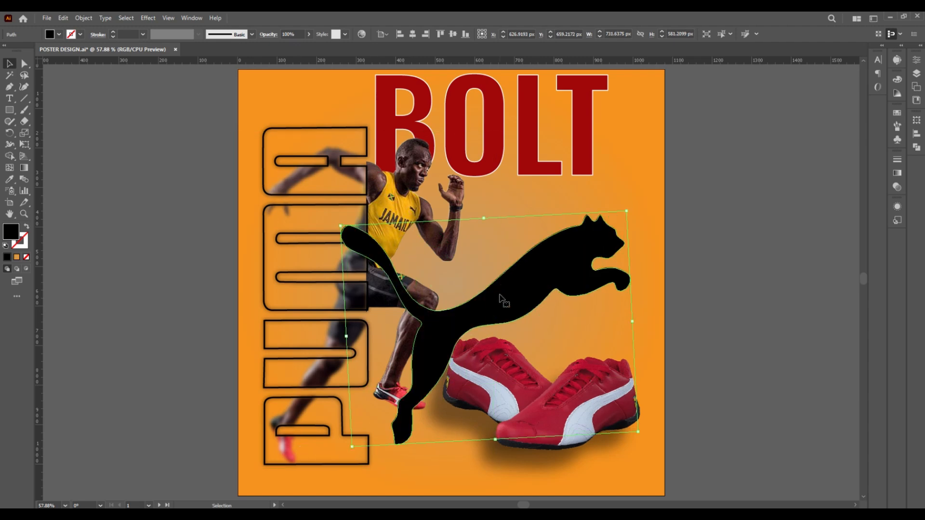
left_click_drag(507, 294, 470, 314)
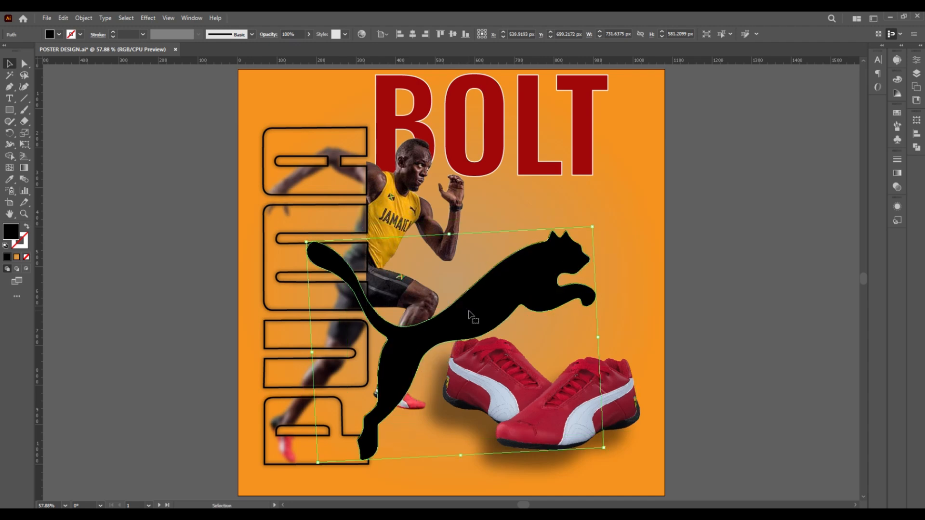
right_click(470, 316)
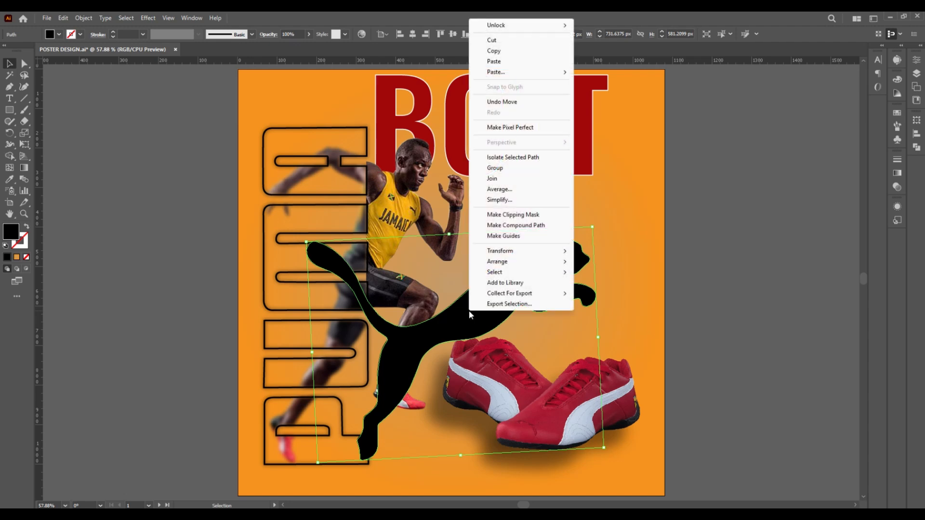
mouse_move(510, 254)
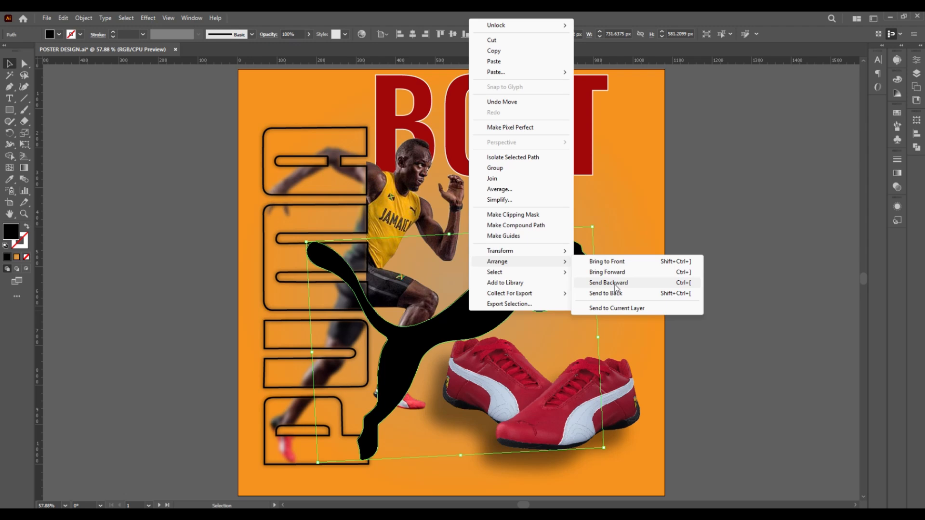
left_click(616, 294)
Draw a narrow vertical rectangle 1080 px tall beside the artboard's left edge and fill it white
left_click_drag(157, 81, 164, 457)
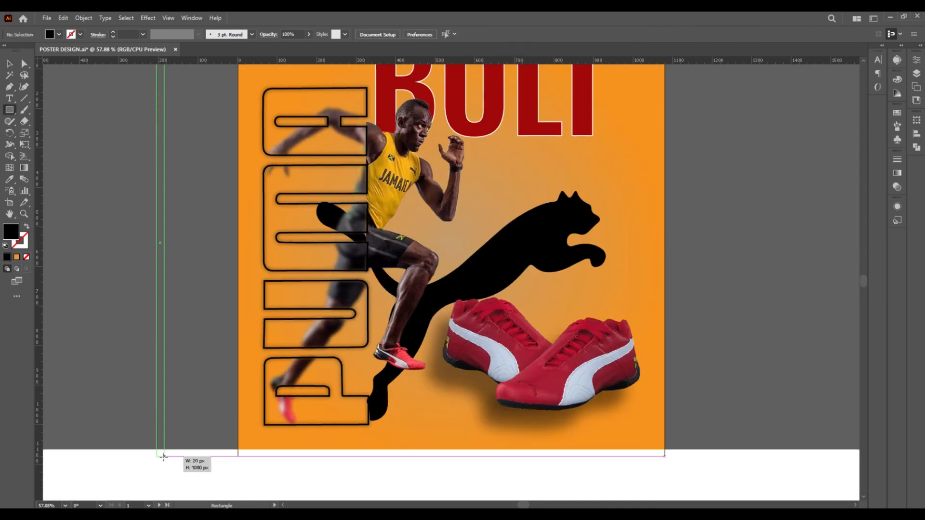
scroll(410, 281, "up", 2)
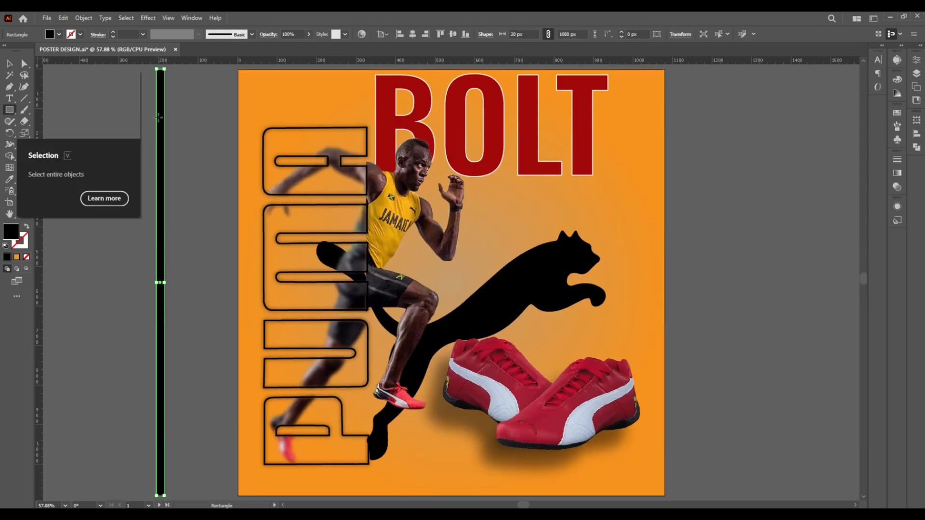
left_click(9, 63)
left_click(59, 35)
left_click(19, 50)
Repeat the 10 px wide white bar at even spacing up to the artboard's left edge
left_click_drag(164, 283, 171, 282)
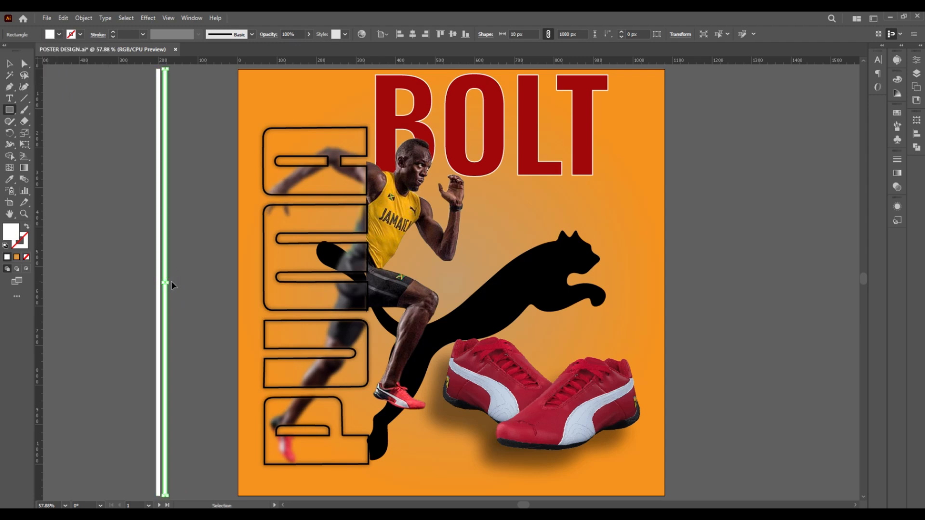
key("ctrl+d")
key("ctrl+d")
key("ctrl+d")
key("ctrl+d")
key("ctrl+d")
key("ctrl+d")
key("ctrl+d")
key("ctrl+d")
key("ctrl+d")
key("ctrl+d")
key("ctrl+d")
key("ctrl+d")
key("ctrl+d")
key("ctrl+d")
key("ctrl+d")
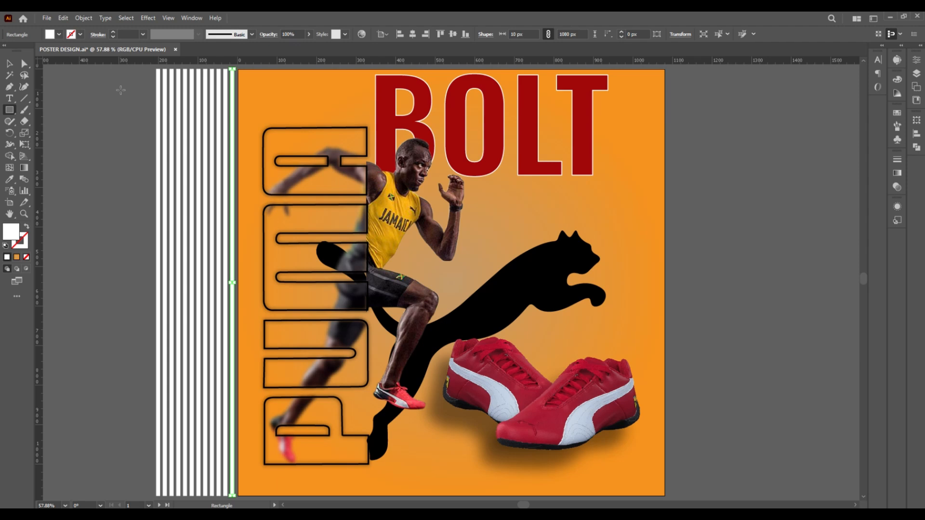
Group the white stripes and place them semi-transparent behind the runner and the PUMA lettering
key("v")
left_click_drag(200, 110, 235, 126)
key("ctrl+g")
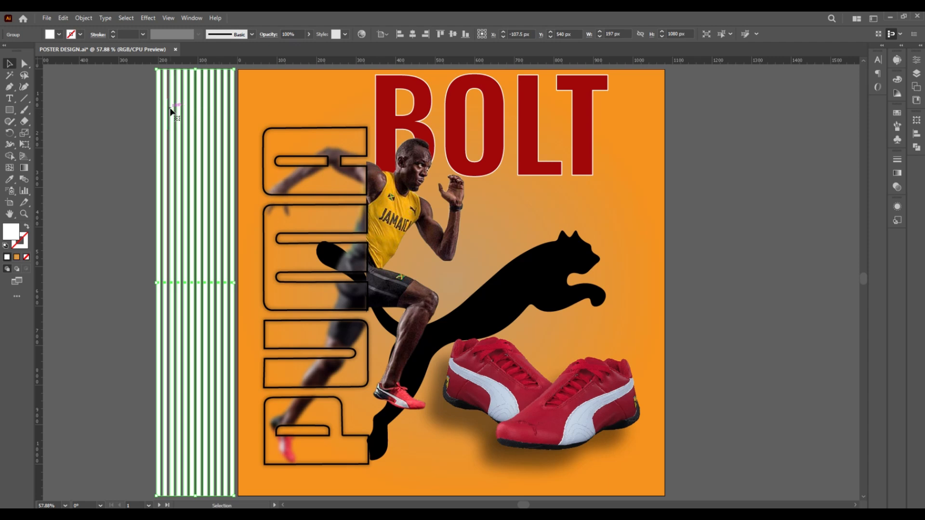
left_click_drag(166, 109, 293, 114)
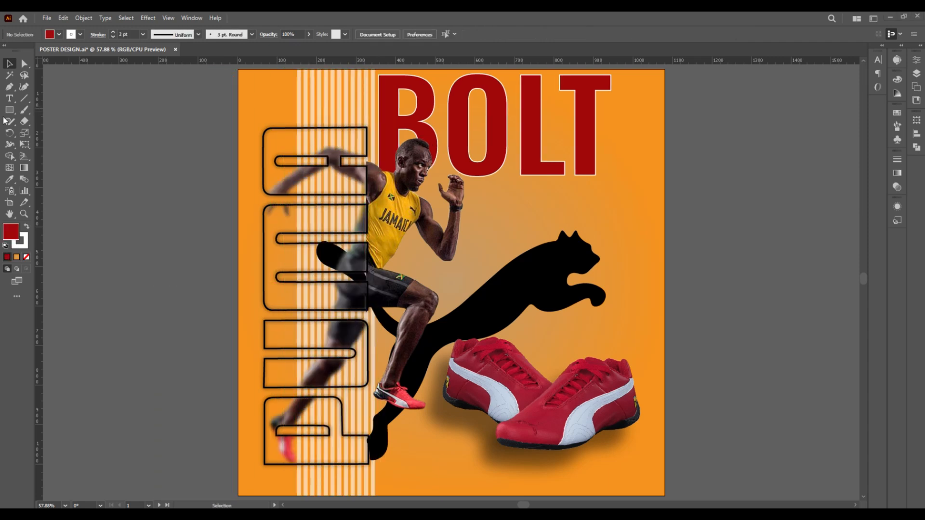
Draw a dark red circle without a stroke and a smaller orange gradient circle inside it
left_click_drag(10, 110, 46, 133)
mouse_move(629, 183)
left_mouse_down()
mouse_move(641, 195)
mouse_move(636, 220)
mouse_move(629, 180)
mouse_move(652, 186)
left_mouse_up()
left_click(80, 34)
left_click(7, 47)
key("v")
left_click(187, 166)
left_click(16, 257)
left_click(10, 63)
Group the two circles into one ornament and place it near the artboard's lower edge beside the stripes
left_click(694, 186)
scroll(617, 178, "up", 4)
scroll(652, 185, "down", 3)
left_click_drag(731, 192, 401, 482)
key("ctrl+g")
key("ctrl+0")
Scatter copies of the circle ornament in varied sizes around the headline, the cat and the shoes
left_click_drag(402, 478, 501, 201)
mouse_move(499, 203)
left_mouse_down()
mouse_move(265, 107)
mouse_move(503, 204)
left_mouse_up()
left_click(499, 205)
left_click_drag(496, 201, 497, 254)
mouse_move(630, 190)
left_mouse_down()
mouse_move(626, 118)
mouse_move(628, 192)
mouse_move(636, 190)
left_mouse_up()
left_click_drag(628, 188, 621, 238)
left_click_drag(643, 487, 537, 482)
left_click_drag(547, 485, 539, 474)
left_click_drag(626, 465, 599, 438)
left_click_drag(650, 489, 637, 478)
left_click(699, 433)
Add the text PUMA USA in Oswald SemiBold outside the artboard and fill it white
left_click(10, 99)
left_click(88, 103)
type("PUMA USA")
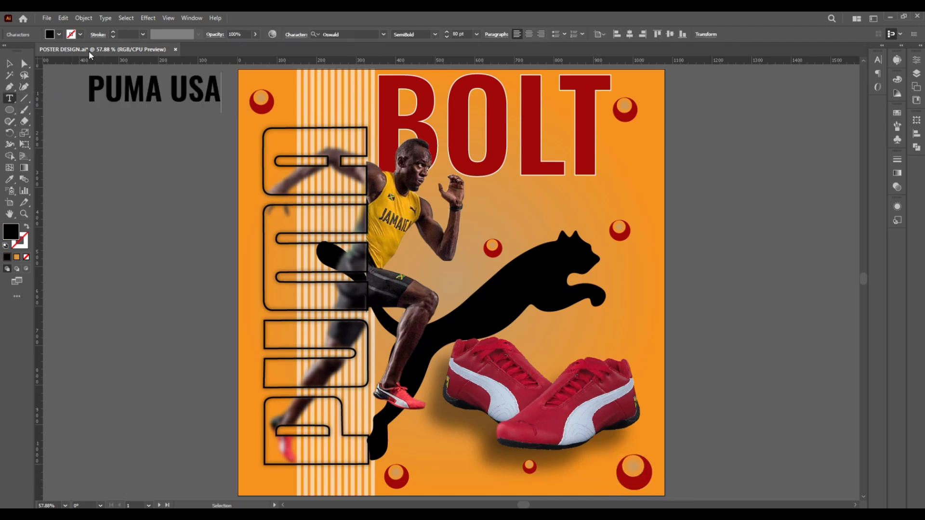
left_click(9, 63)
left_click(59, 34)
left_click(154, 94)
left_click(59, 34)
left_click(19, 50)
Shrink the PUMA USA text, rotate it to read upward and place it along the artboard's right edge
left_click_drag(221, 113, 172, 98)
left_click_drag(85, 100, 136, 129)
left_click_drag(124, 109, 655, 267)
left_click(150, 267)
left_click(916, 134)
left_click(875, 143)
left_click(728, 217)
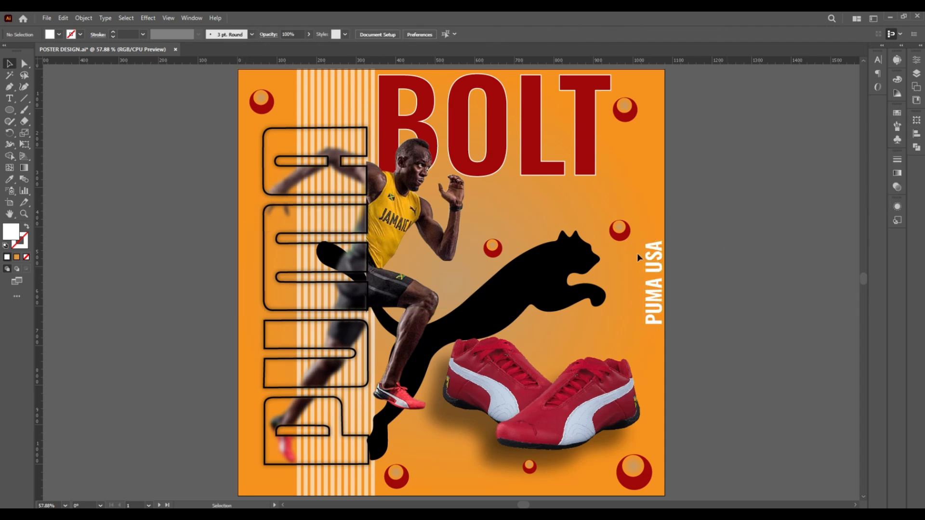
Draw a 1167 by 50 px rectangle across the lower part of the artboard and fill it red
right_click(10, 110)
left_click(46, 112)
left_click_drag(238, 464, 700, 483)
left_click(59, 34)
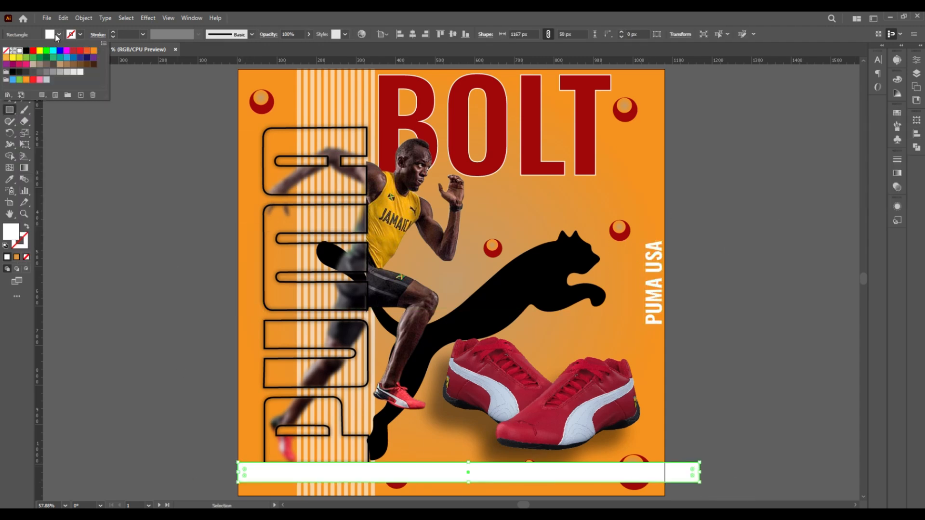
left_click(73, 52)
Arrange the red band just above the background and shorten it to the artboard's 1080 px width
key("Escape")
key("ctrl+shift+[")
key("ctrl+]")
key("v")
left_click(210, 392)
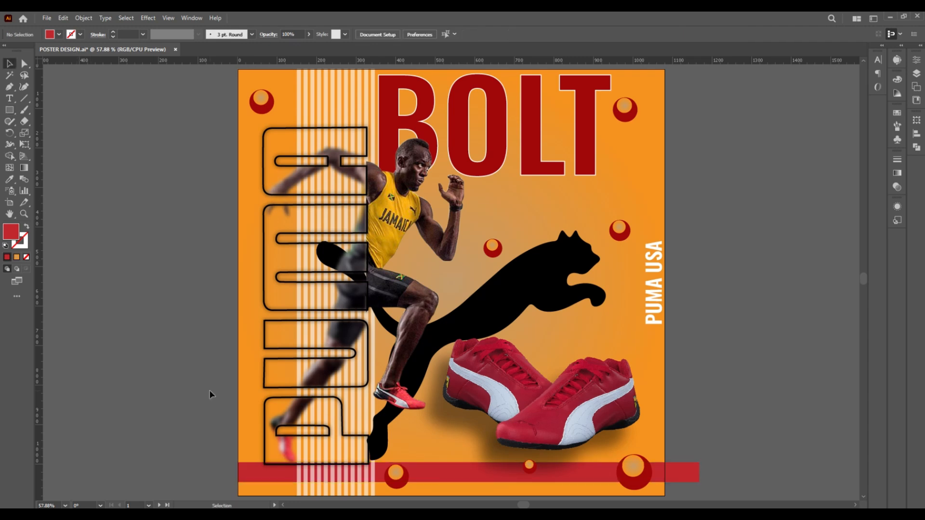
left_click(682, 473)
left_click_drag(700, 473, 665, 473)
Apply a Drop Shadow to the red band with 60% opacity, 7 px X and Y offsets and 10 px blur
left_click(148, 17)
mouse_move(193, 126)
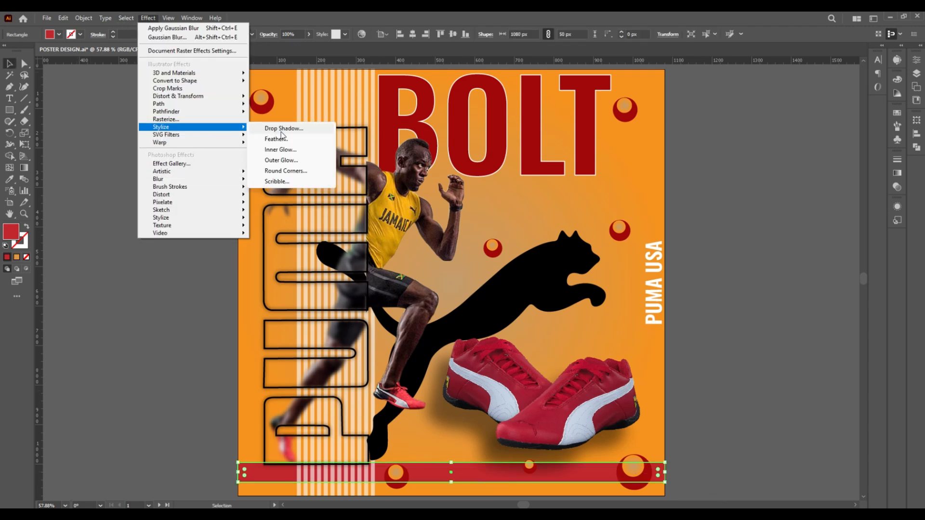
left_click(277, 126)
type("7")
left_click_drag(118, 306, 102, 274)
key("Tab")
type("7")
key("Tab")
type("60")
key("Tab")
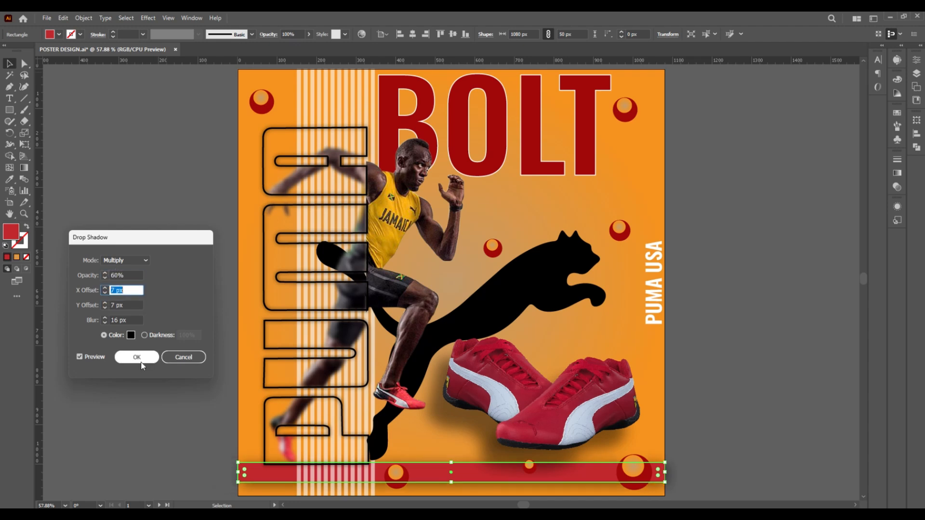
left_click_drag(126, 321, 106, 320)
type("10")
key("Tab")
left_click(137, 357)
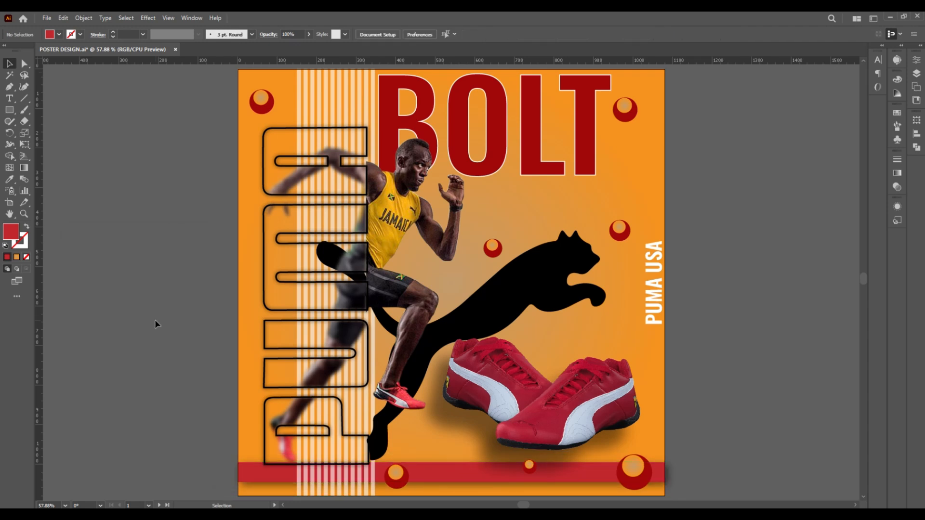
Apply a Multiply Drop Shadow to the BOLT headline with 60% opacity, 7 px offsets and 10 px blur
left_click(410, 116)
left_click(148, 17)
mouse_move(192, 126)
left_click(277, 127)
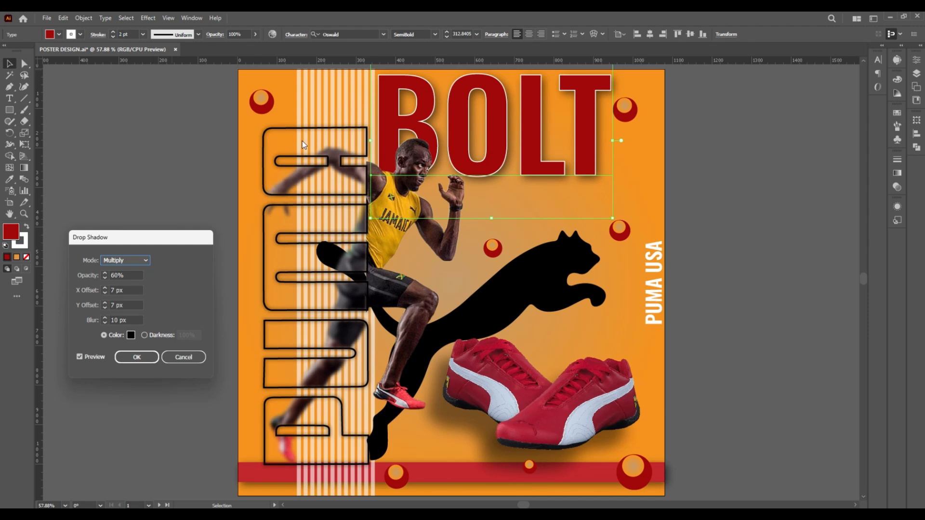
left_click(137, 357)
left_click(143, 179)
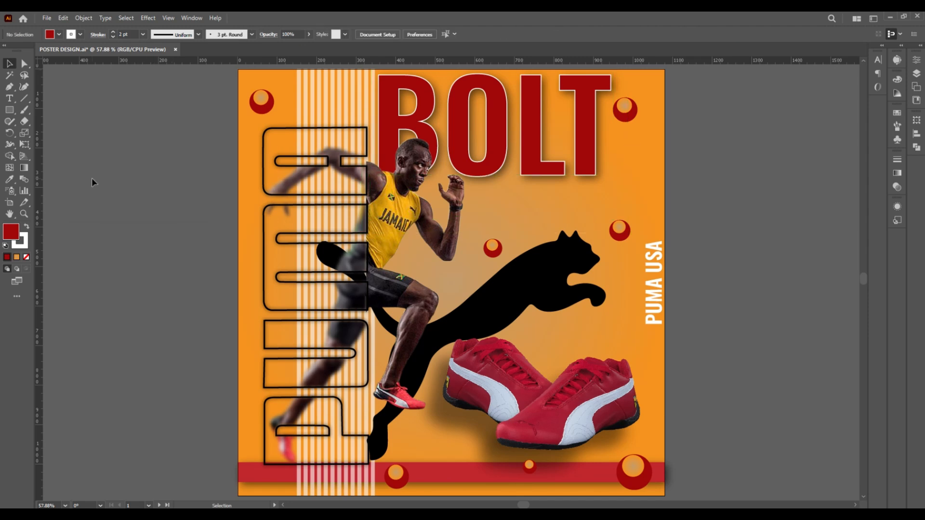